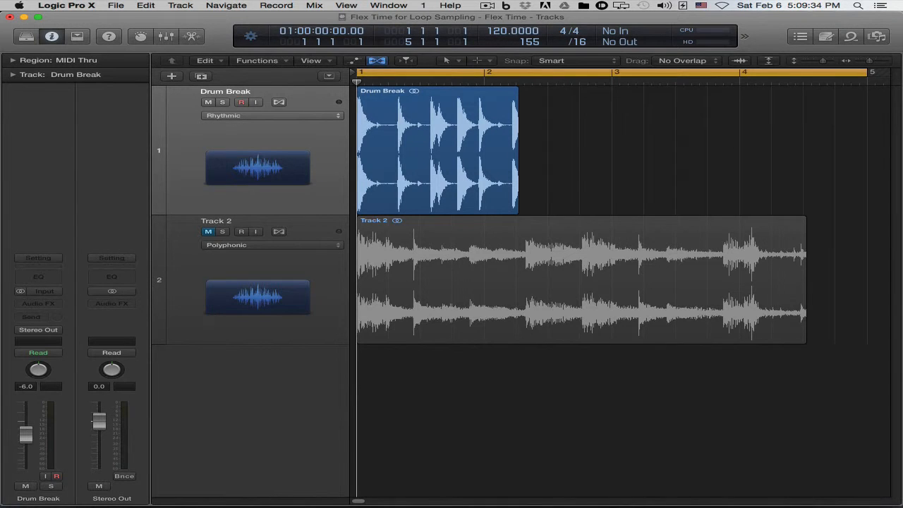
# Open the project notes to read the noted tempos of both tracks, and close them again.
pyautogui.click(827, 36)
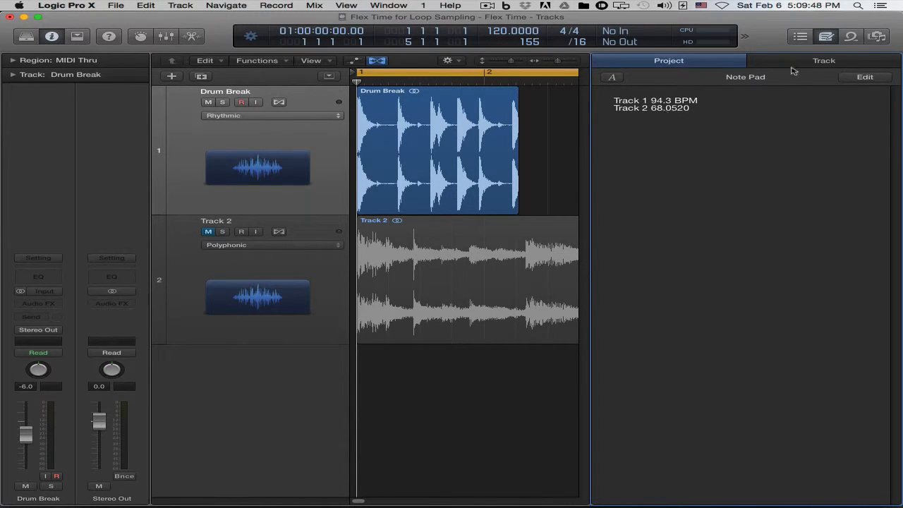
pyautogui.click(827, 36)
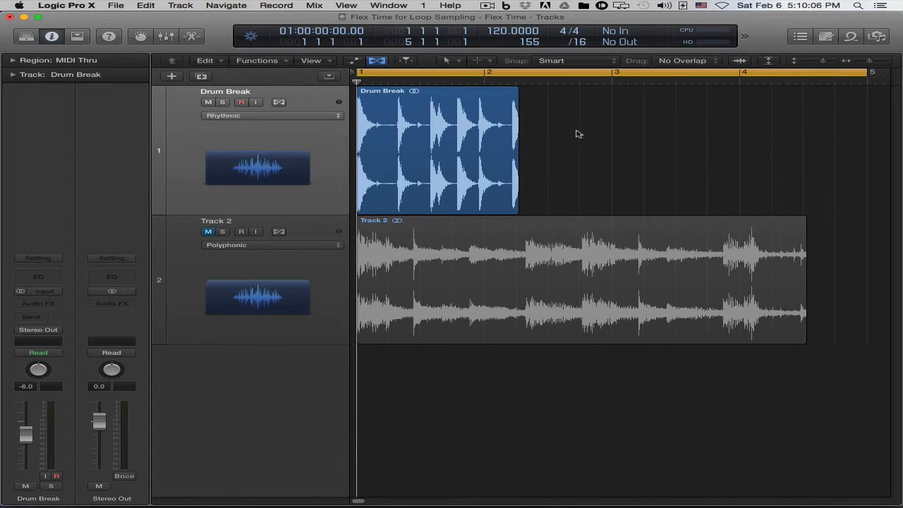
# Set the cycle range to match the full length of the Drum Break region, leaving the region deselected.
pyautogui.moveTo(621, 146); pyautogui.dragTo(347, 218)
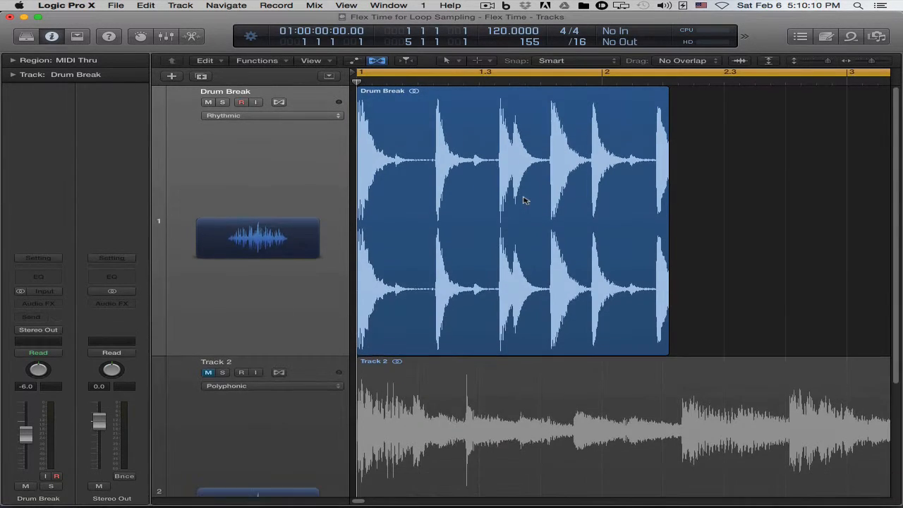
pyautogui.click(572, 194)
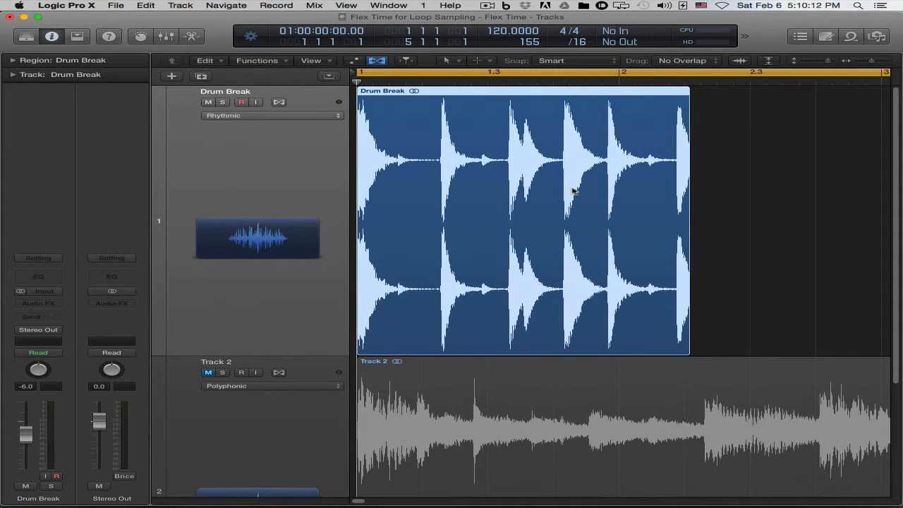
pyautogui.press('super+u')
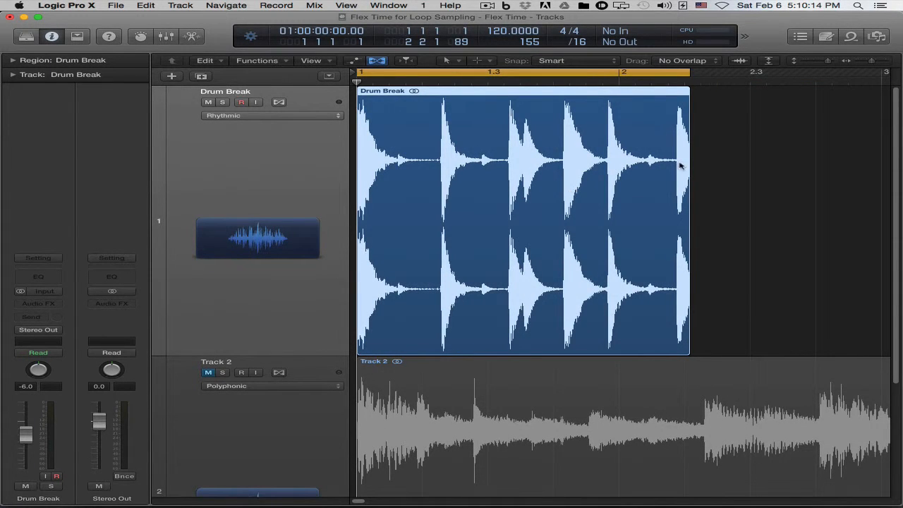
pyautogui.click(719, 144)
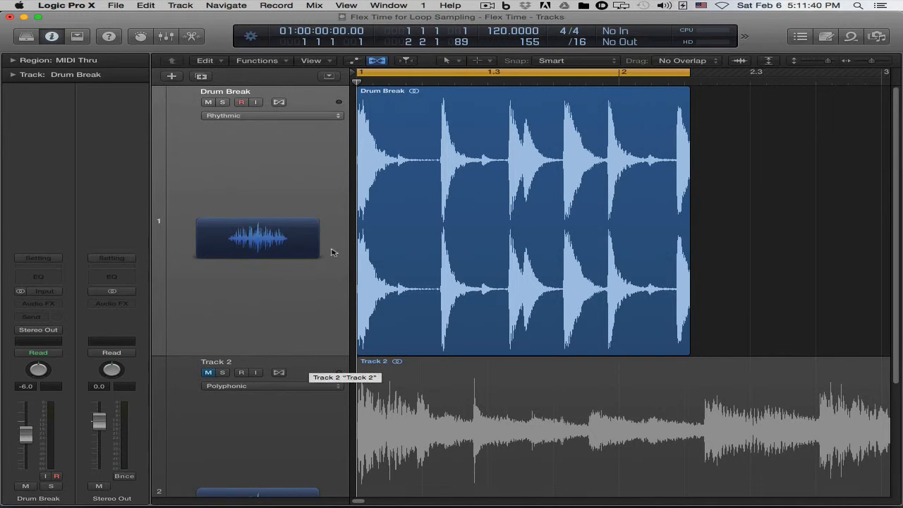
# Toggle the flex view off and on, and enable Flex on the Drum Break track.
pyautogui.click(377, 61)
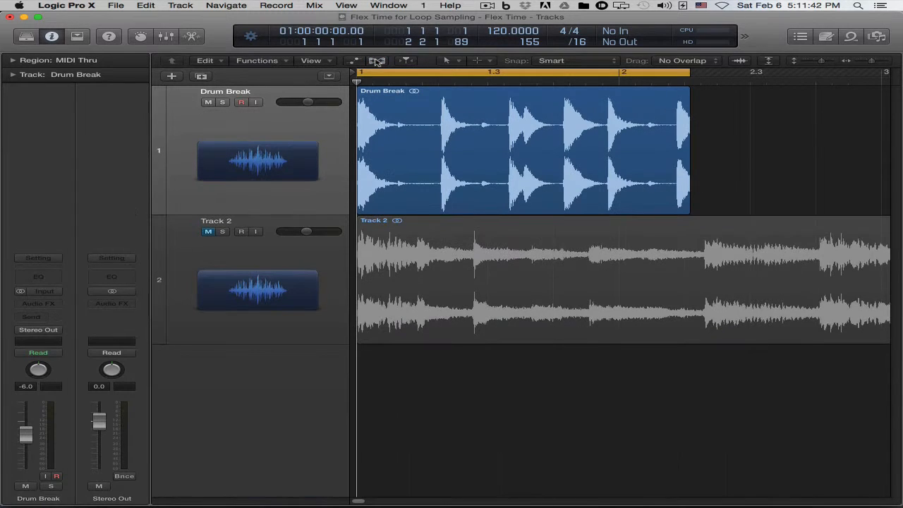
pyautogui.click(377, 61)
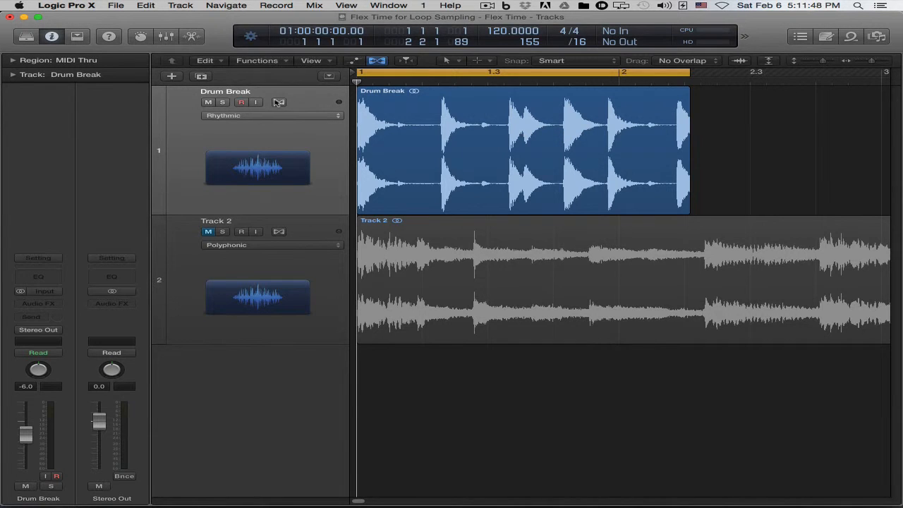
pyautogui.click(278, 102)
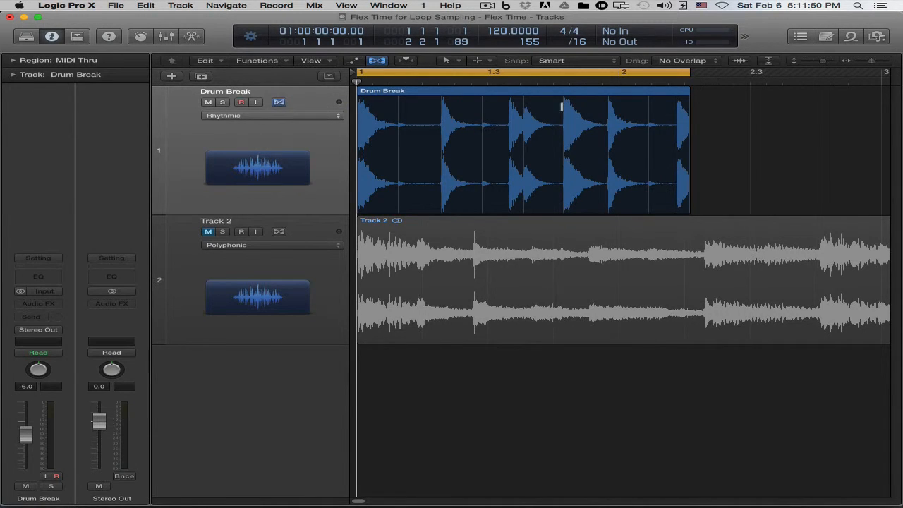
# Time-compress the Drum Break region so that it ends exactly at bar 2.
pyautogui.click(683, 91)
pyautogui.click(683, 91)
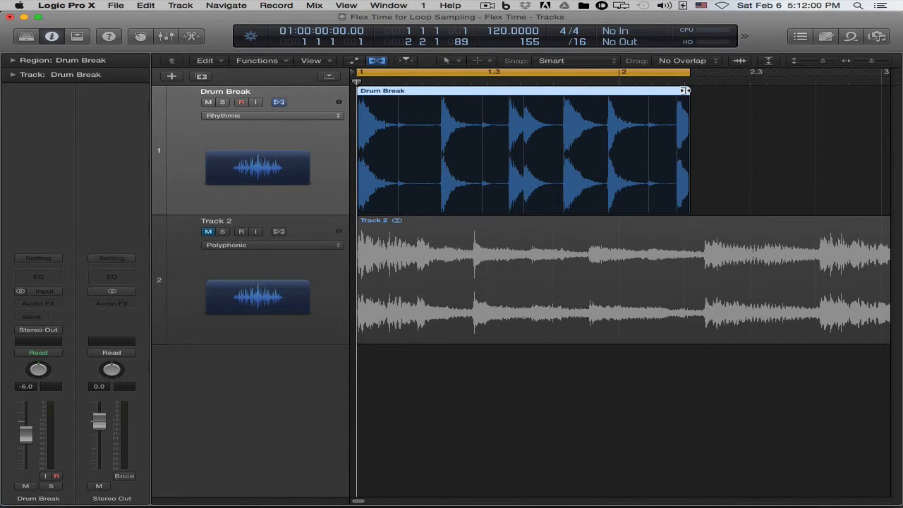
pyautogui.moveTo(683, 90); pyautogui.dragTo(618, 90)
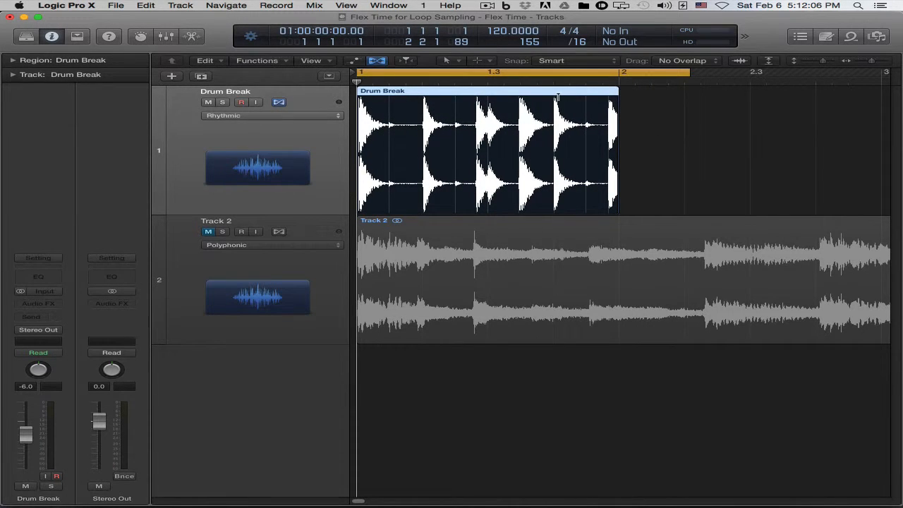
# Fit the cycle range to the one-bar Drum Break region, audition the loop, and return the playhead to the start.
pyautogui.press('super+u')
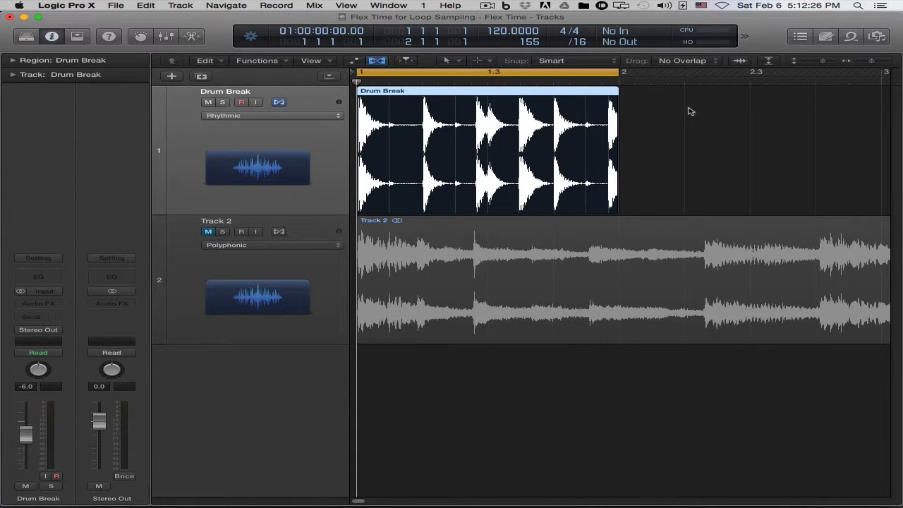
pyautogui.press('space')
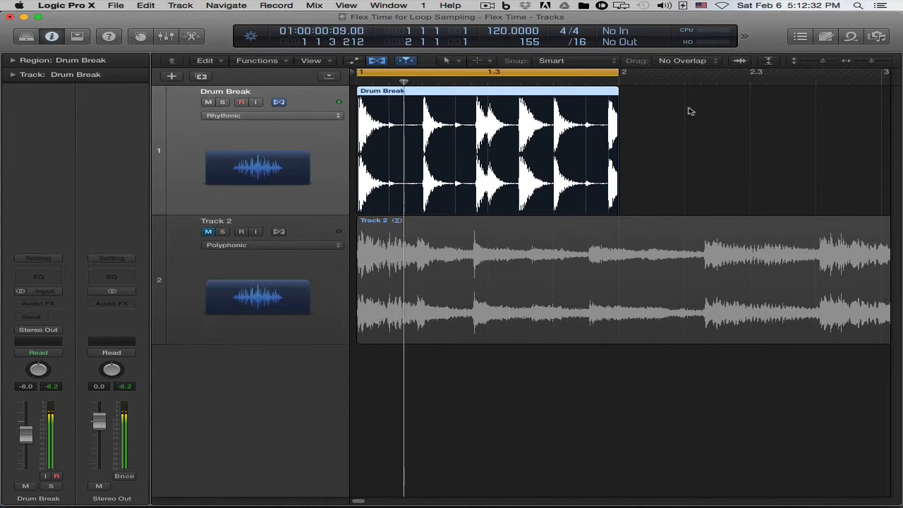
pyautogui.press('space')
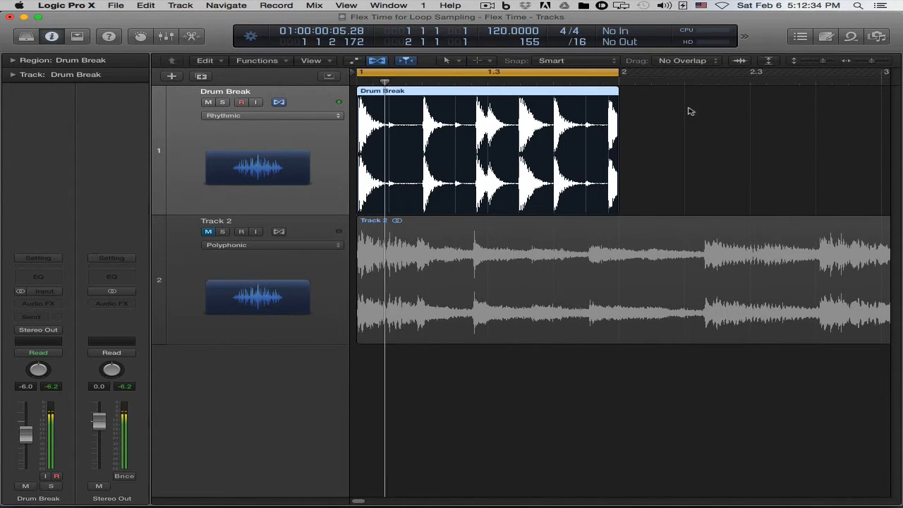
pyautogui.press('Return')
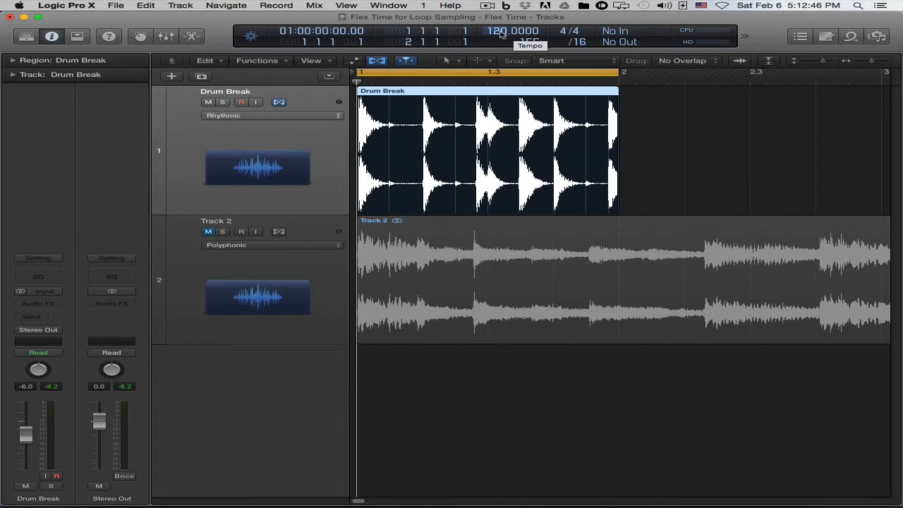
pyautogui.click(667, 182)
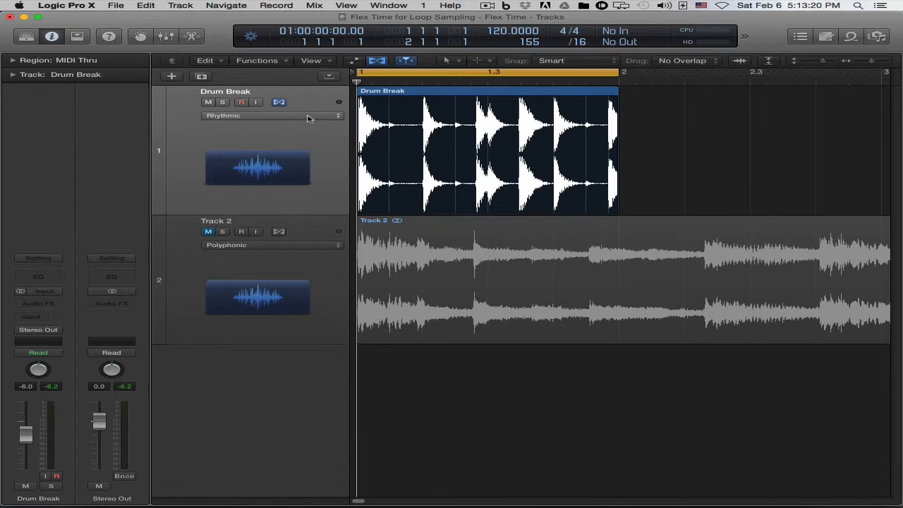
# Review the available flex modes for the Drum Break track, keeping Rhythmic selected.
pyautogui.click(308, 118)
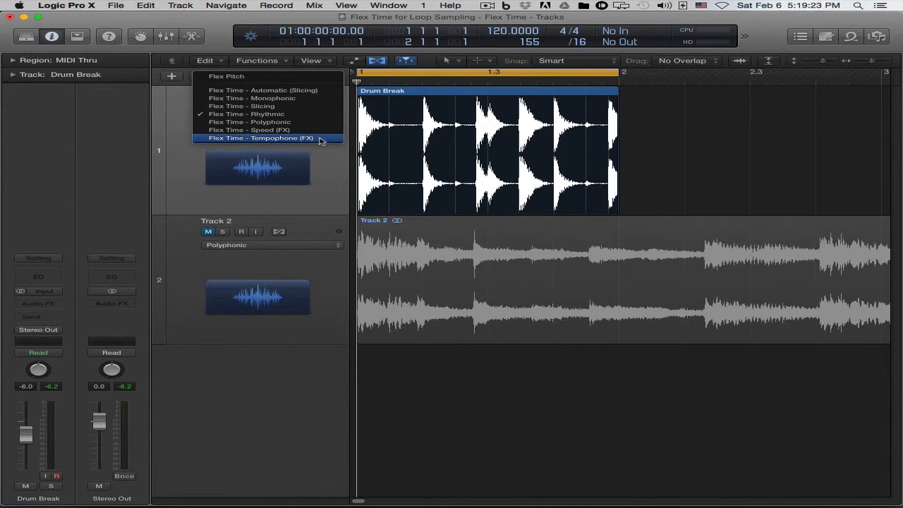
pyautogui.click(679, 134)
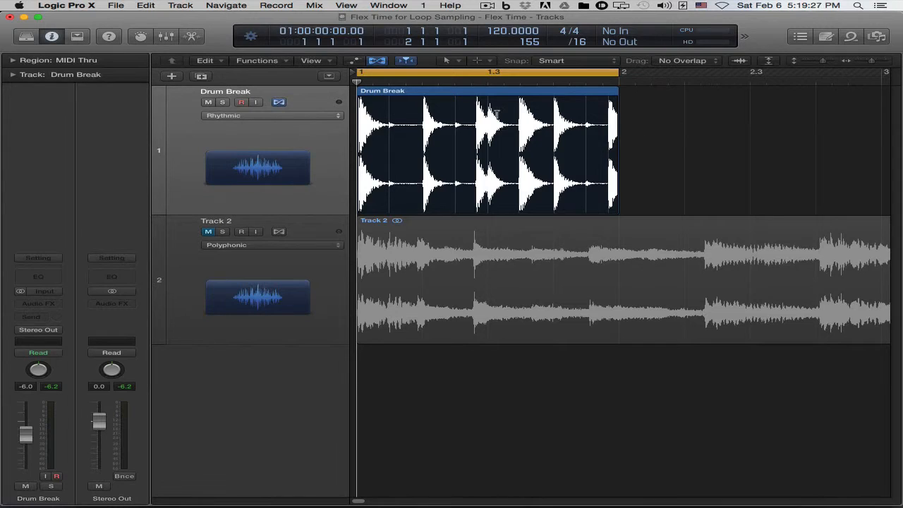
pyautogui.click(325, 116)
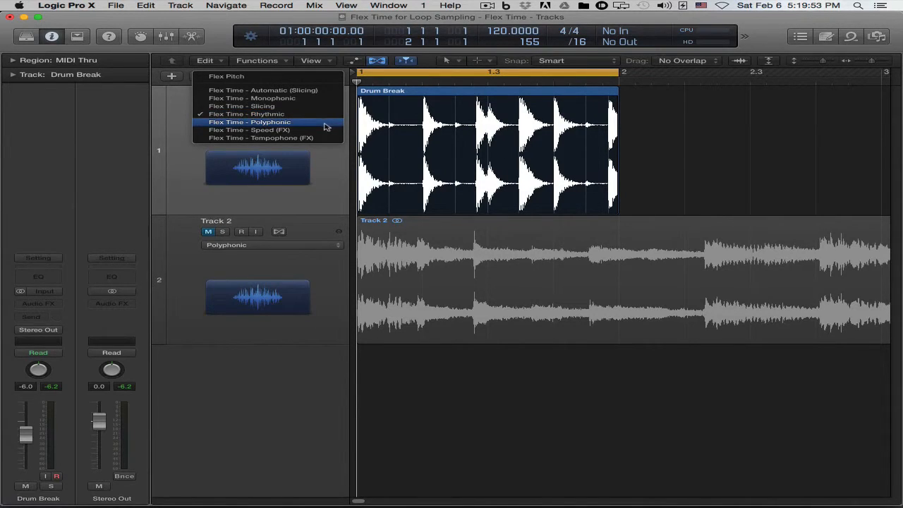
pyautogui.click(651, 140)
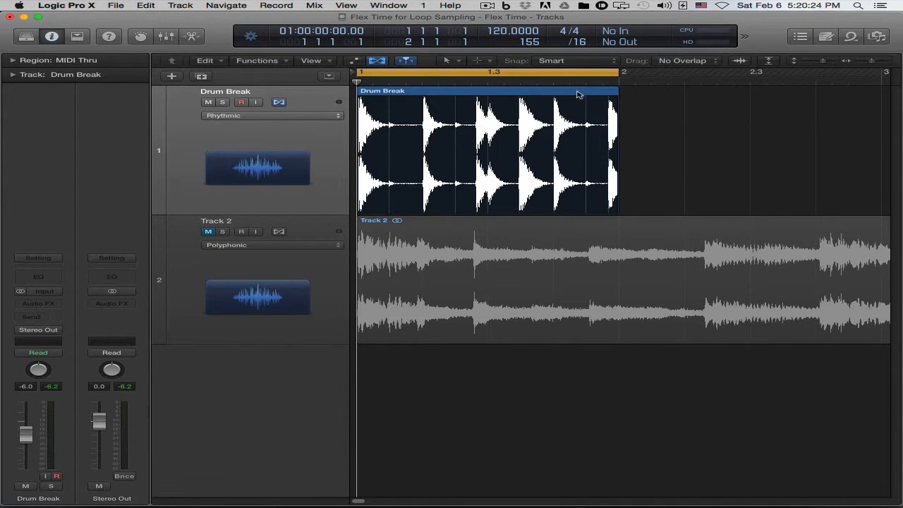
# Examine the algorithm choices in the Time and Pitch Machine for the Drum Break audio file, and close the audio editor without processing.
pyautogui.doubleClick(507, 93)
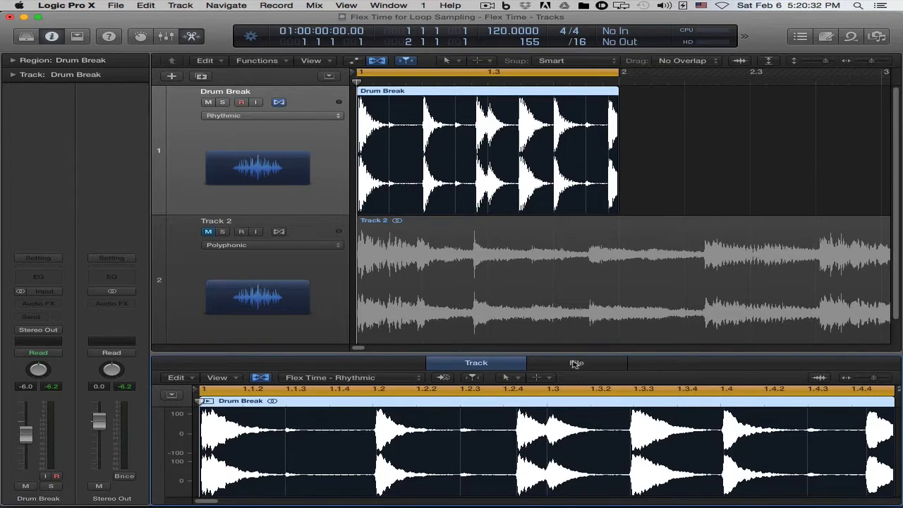
pyautogui.click(577, 363)
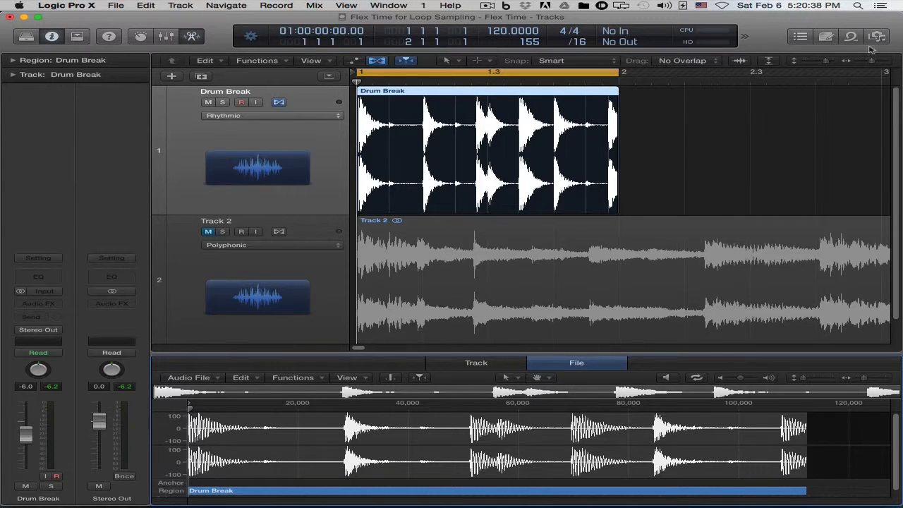
pyautogui.click(261, 379)
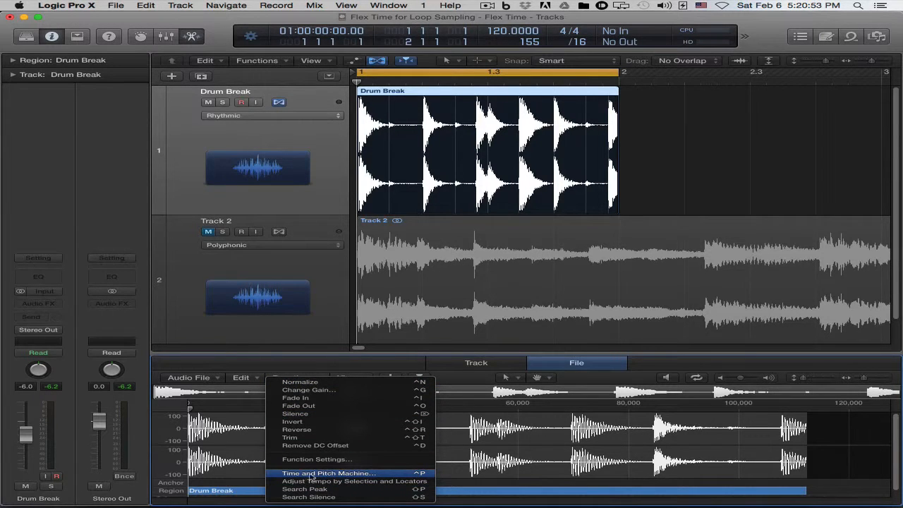
pyautogui.click(374, 474)
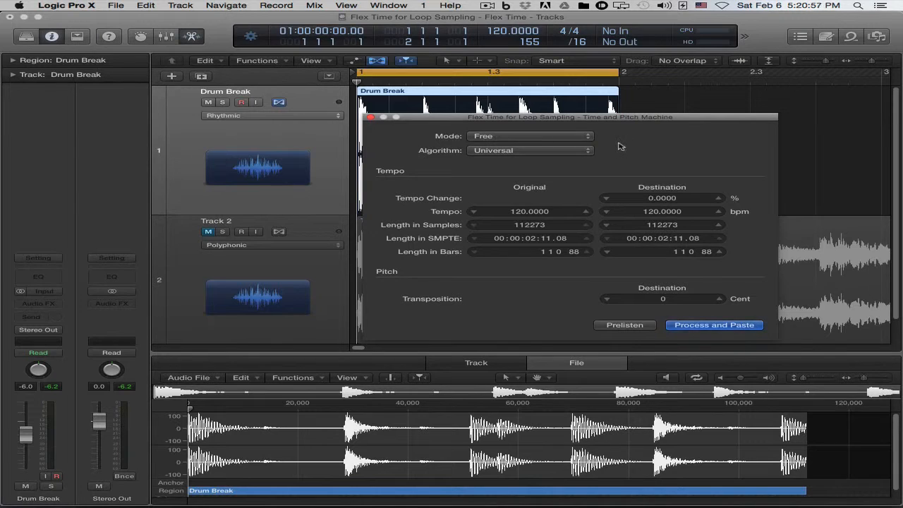
pyautogui.click(580, 151)
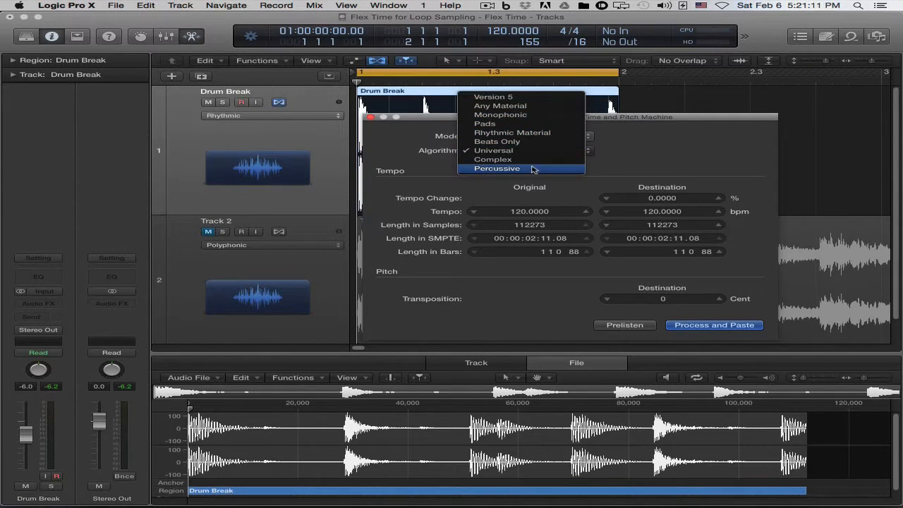
pyautogui.click(691, 133)
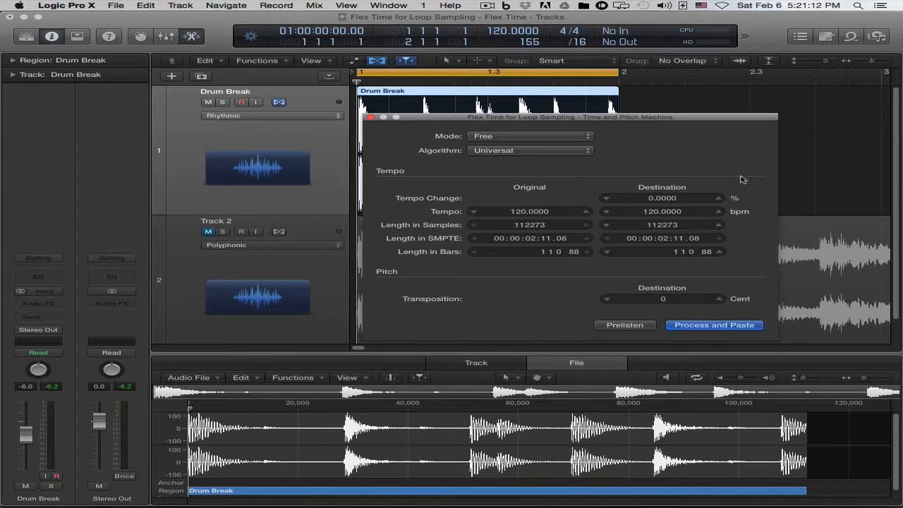
pyautogui.click(372, 118)
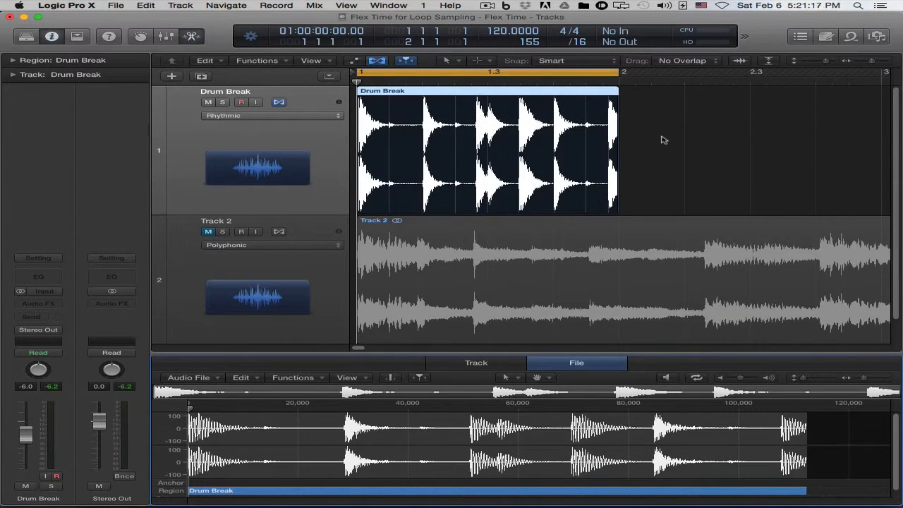
pyautogui.click(193, 36)
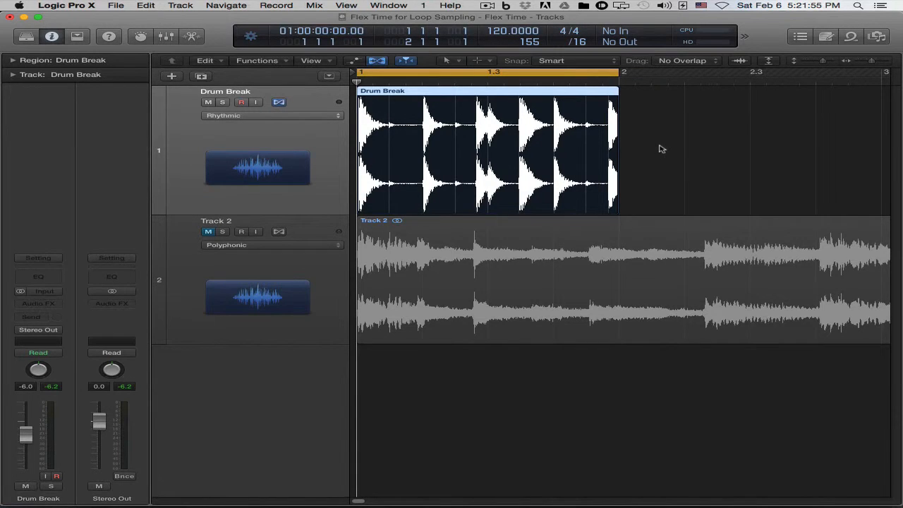
# Change the Drum Break track's flex mode to Flex Time - Slicing.
pyautogui.scroll(3, 661, 147)
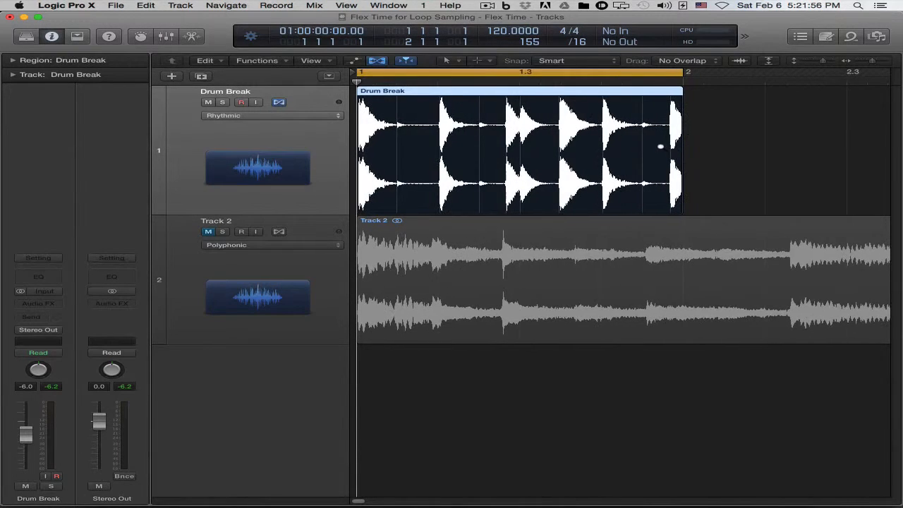
pyautogui.scroll(3, 661, 146)
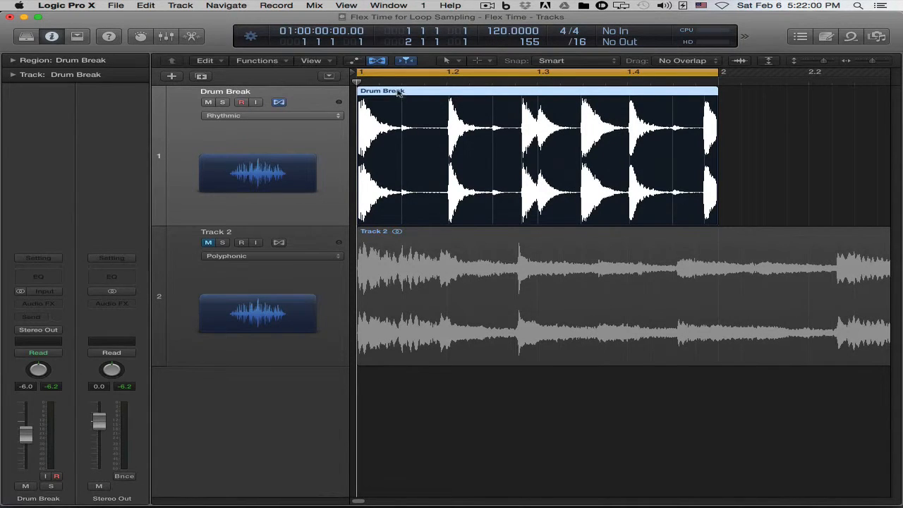
pyautogui.click(282, 117)
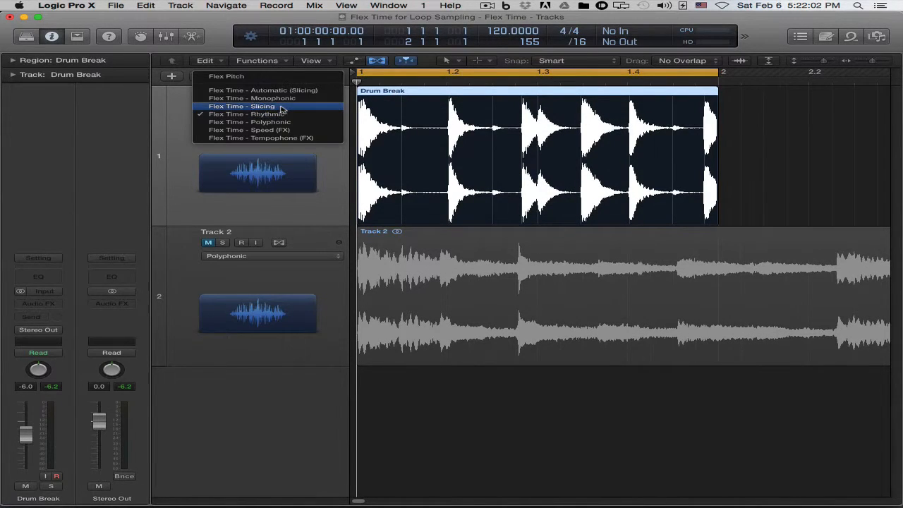
pyautogui.click(281, 108)
# Expand the region and track parameters of Drum Break in the inspector to show the Slicing settings.
pyautogui.scroll(3, 573, 151)
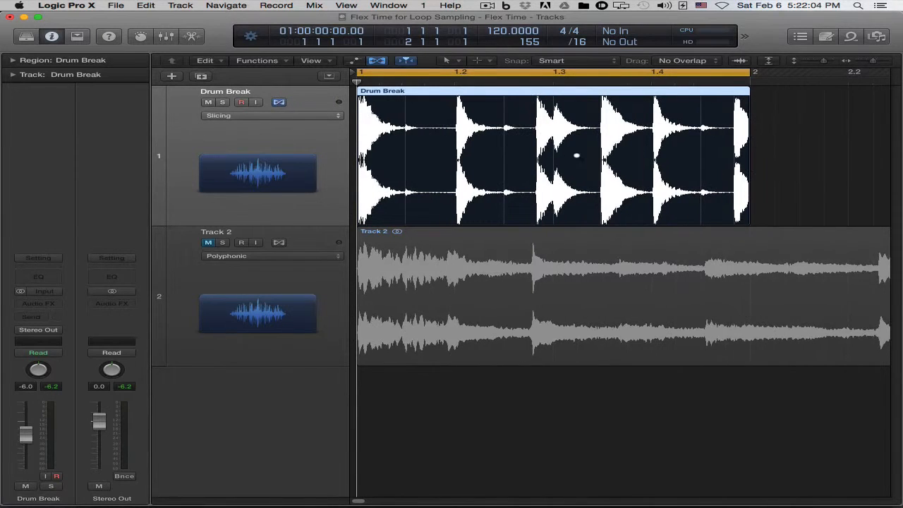
pyautogui.scroll(1, 577, 155)
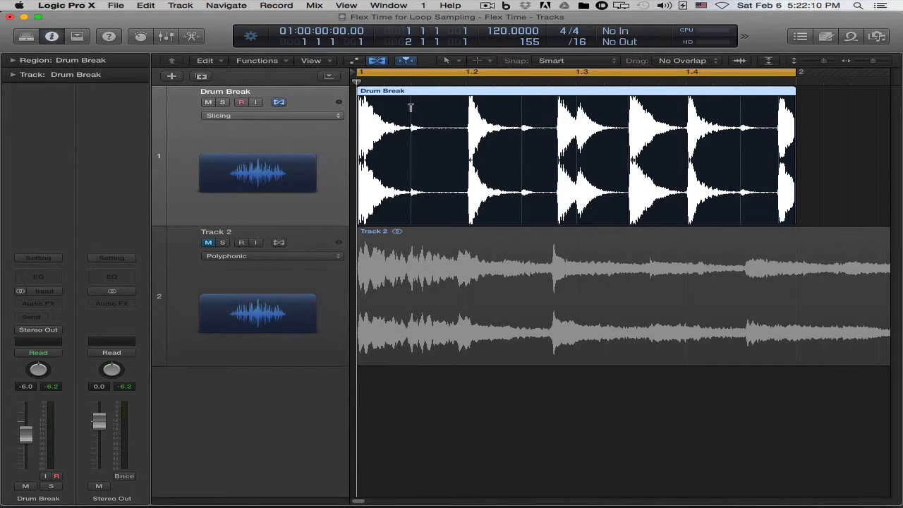
pyautogui.click(13, 75)
pyautogui.click(12, 61)
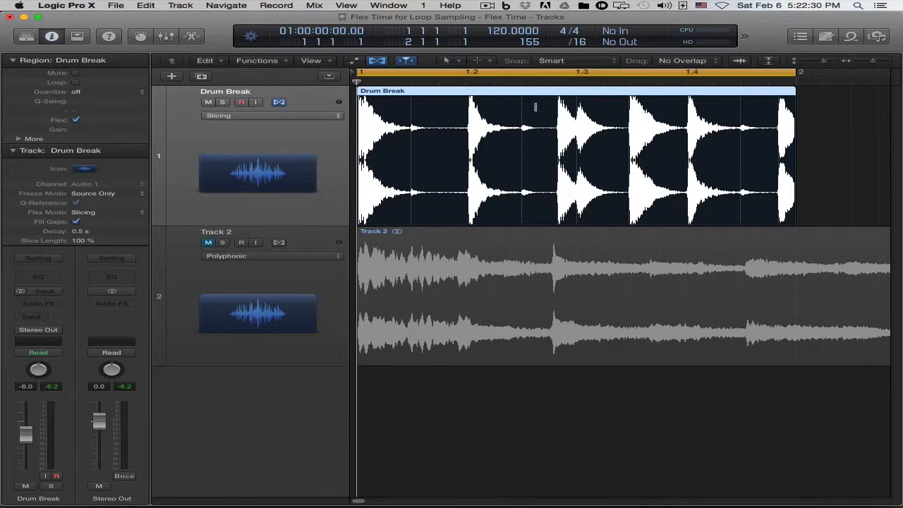
# Shift flex markers in the Drum Break region rightward, placing them just before 1.2, just after 1.3 and between 1.3 and 1.4.
pyautogui.moveTo(411, 102)
pyautogui.mouseDown()
pyautogui.moveTo(476, 105)
pyautogui.moveTo(399, 106)
pyautogui.moveTo(476, 105)
pyautogui.moveTo(421, 109)
pyautogui.moveTo(458, 111)
pyautogui.mouseUp()
pyautogui.moveTo(554, 111); pyautogui.dragTo(659, 103)
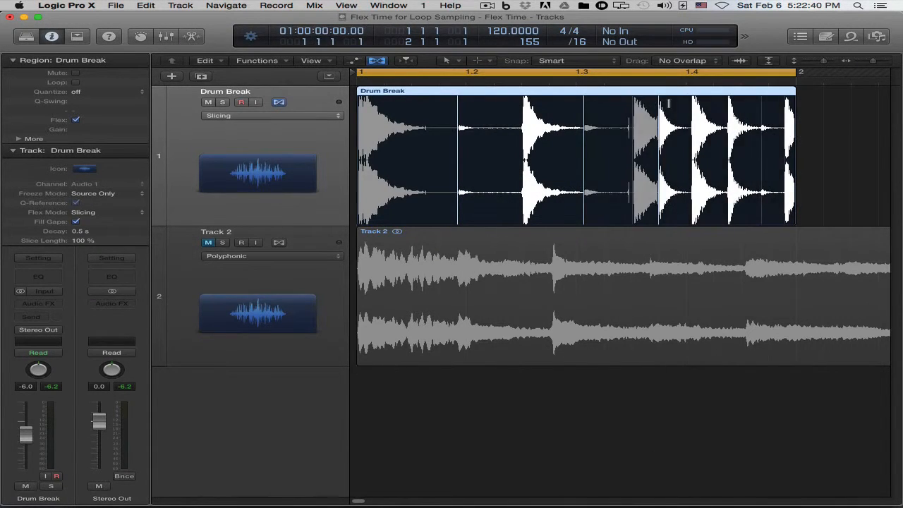
# Undo the three flex marker shifts in the Drum Break region, play the restored break, and return the playhead to the start.
pyautogui.press('super+z')
pyautogui.press('super+z')
pyautogui.press('super+z')
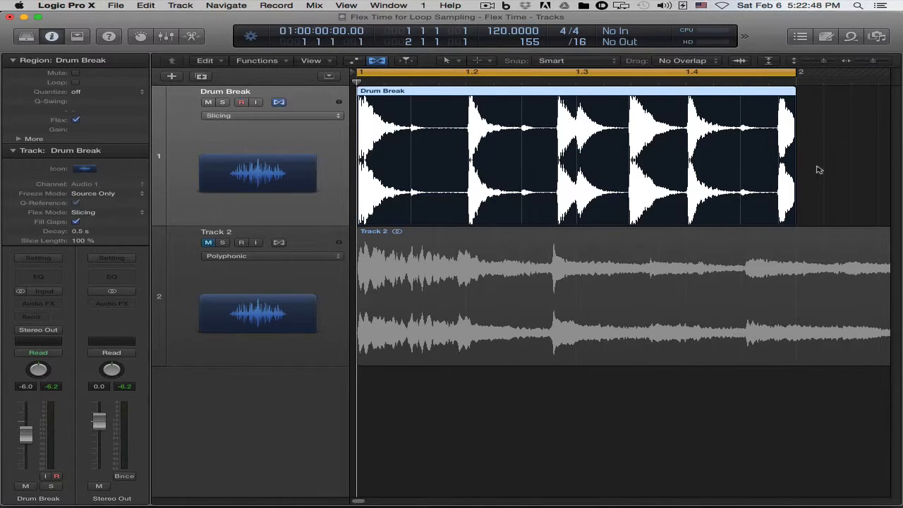
pyautogui.press('space')
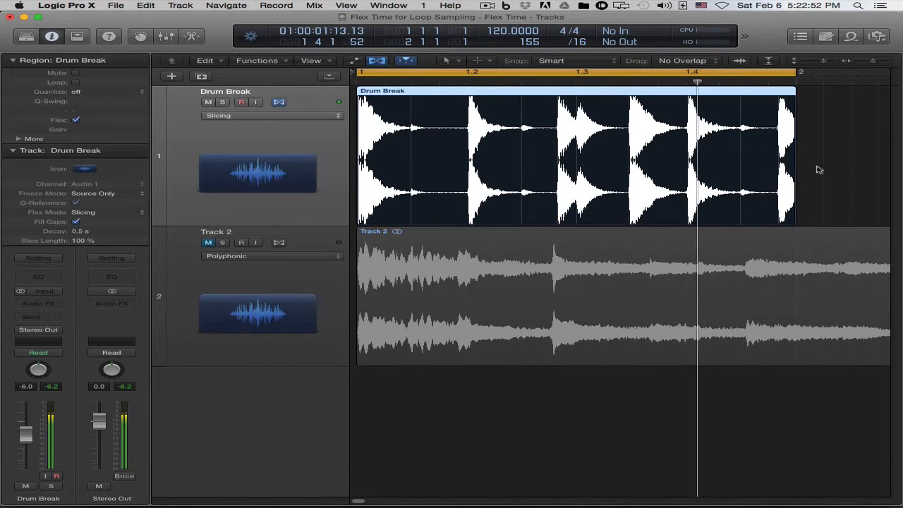
pyautogui.press('space')
pyautogui.press('Return')
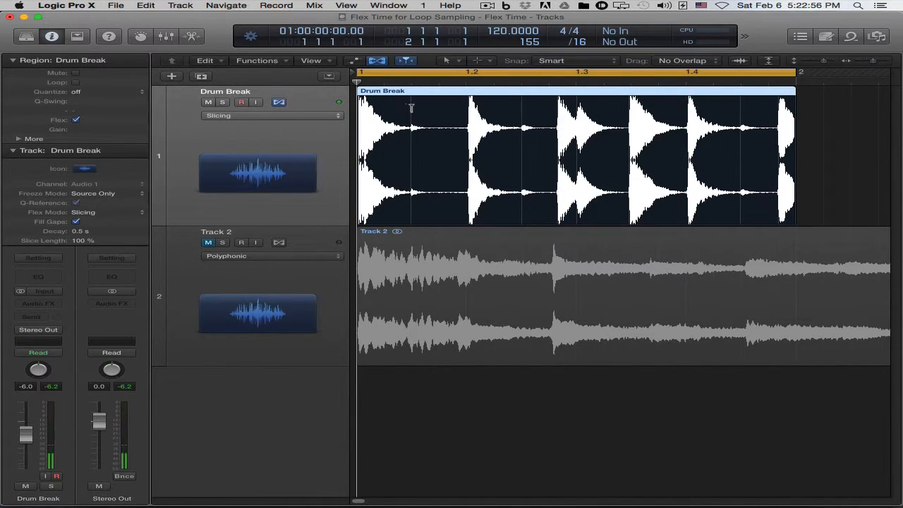
# Move the flex marker after the first drum hit to 1.2 and play the stretched Drum Break region from the start.
pyautogui.moveTo(410, 107); pyautogui.dragTo(466, 113)
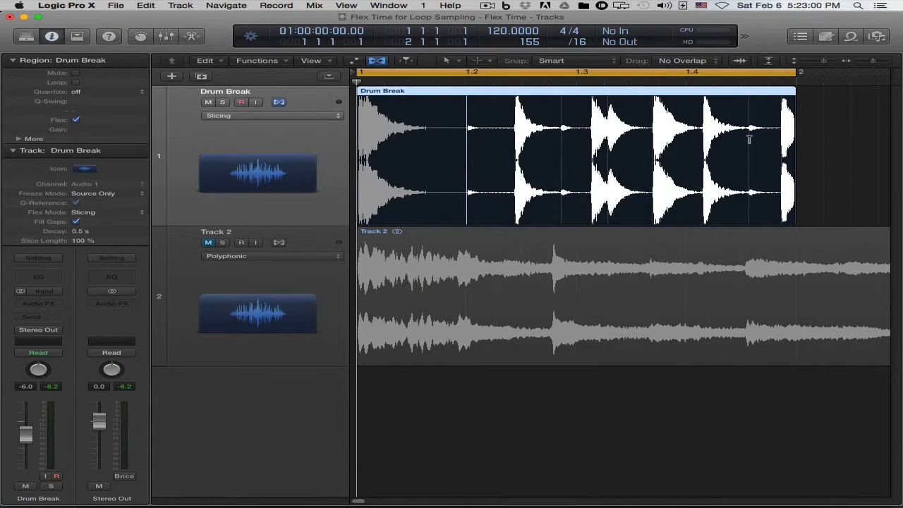
pyautogui.press('space')
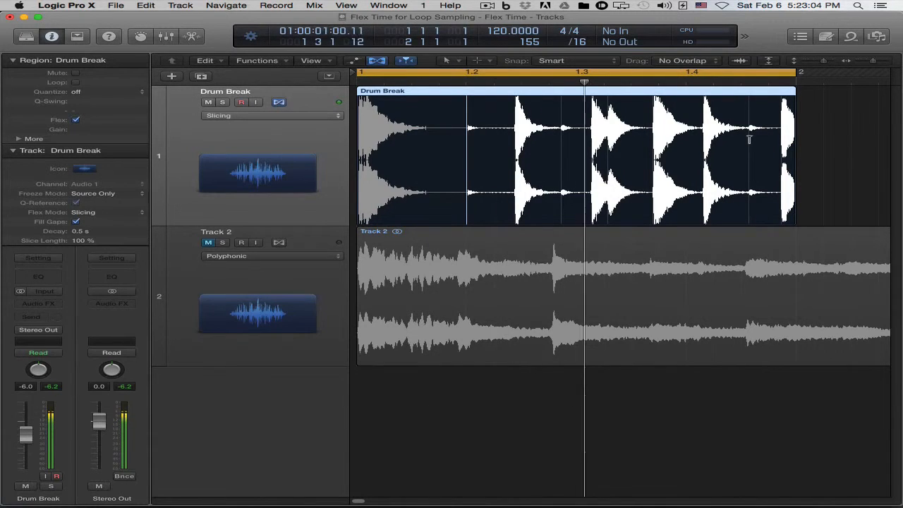
pyautogui.press('space')
pyautogui.press('Return')
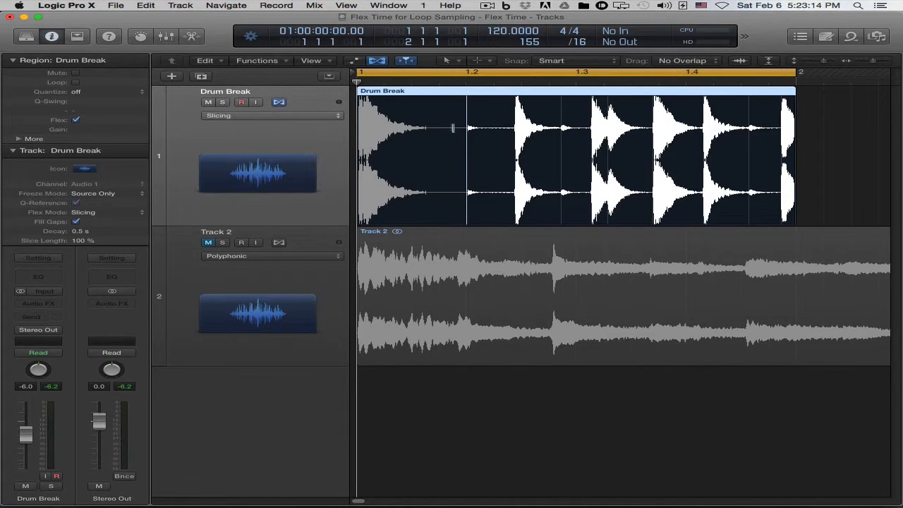
pyautogui.moveTo(467, 106)
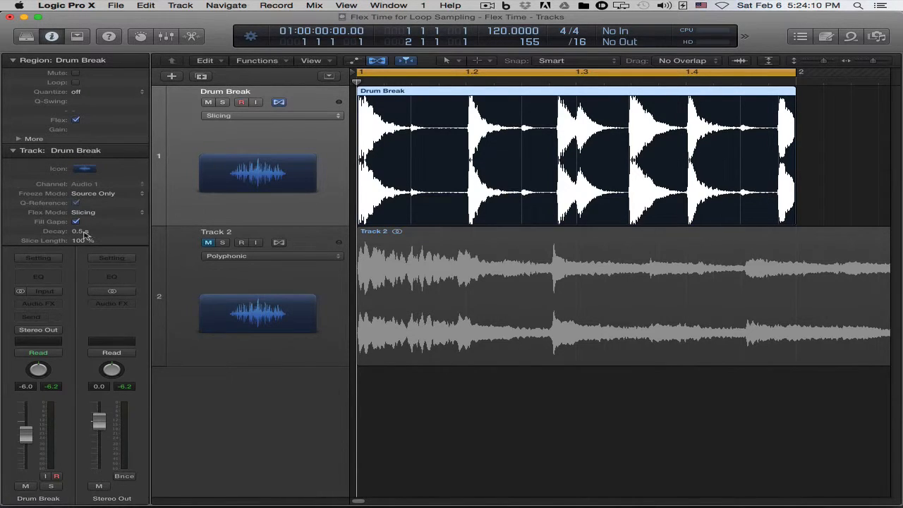
# Stretch the first drum hit's slice by moving the flex marker after it to just past 1.2, and play the region.
pyautogui.moveTo(79, 233); pyautogui.dragTo(74, 236)
pyautogui.moveTo(413, 113); pyautogui.dragTo(480, 115)
pyautogui.press('space')
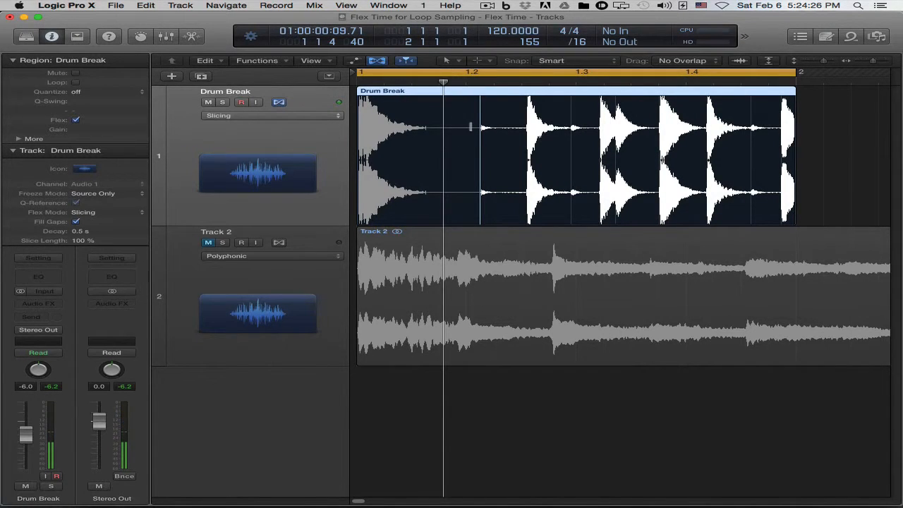
# Set the Drum Break track's Decay to 1.881 s and play the region to hear the longer gap filling.
pyautogui.doubleClick(81, 232)
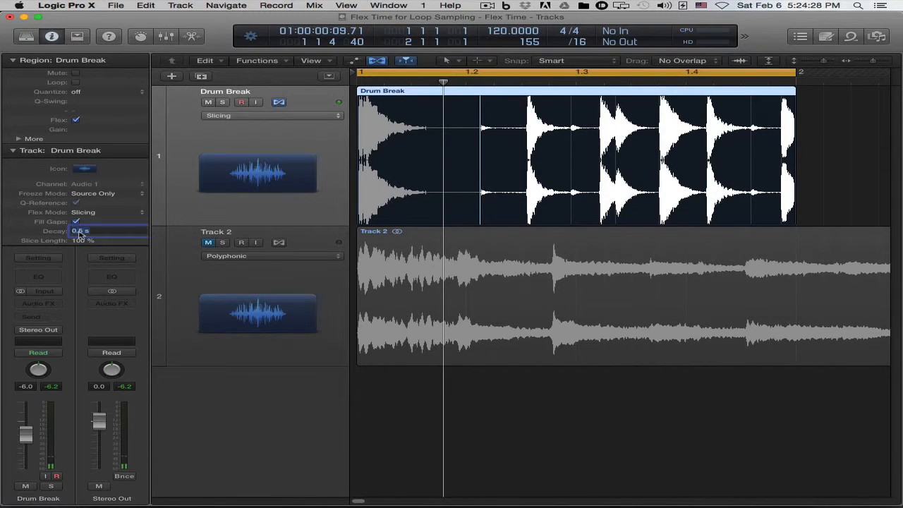
pyautogui.write('1.77')
pyautogui.press('Return')
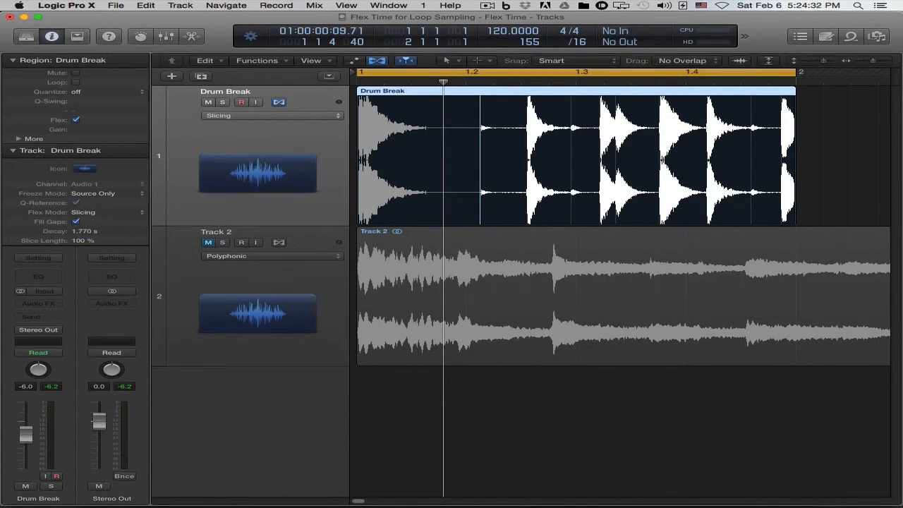
pyautogui.moveTo(88, 230)
pyautogui.mouseDown()
pyautogui.moveTo(87, 211)
pyautogui.moveTo(88, 229)
pyautogui.mouseUp()
pyautogui.press('space')
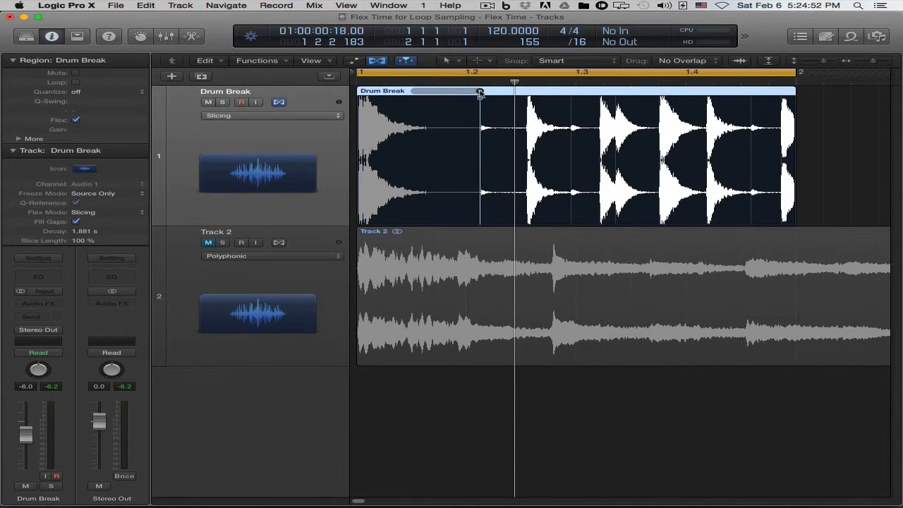
# Delete the flex marker just past 1.2 in the Drum Break region and return the playhead to the start.
pyautogui.click(480, 91)
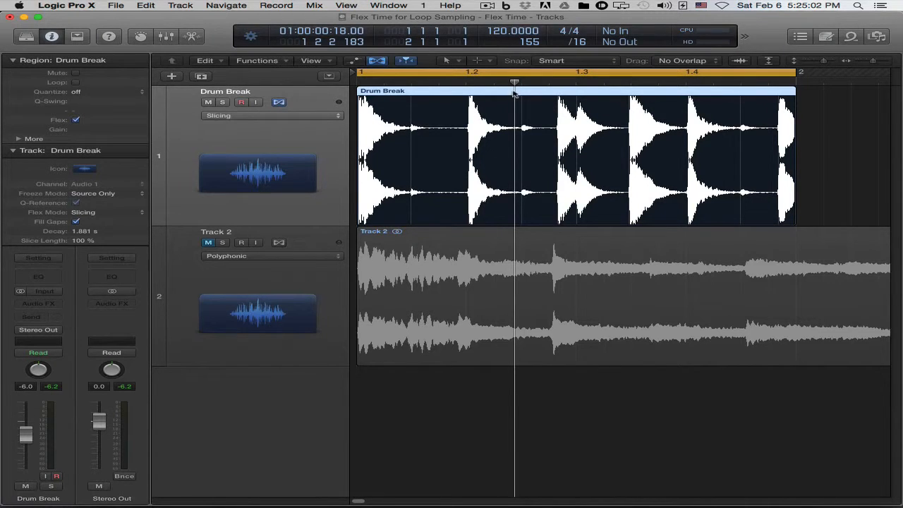
pyautogui.press('Return')
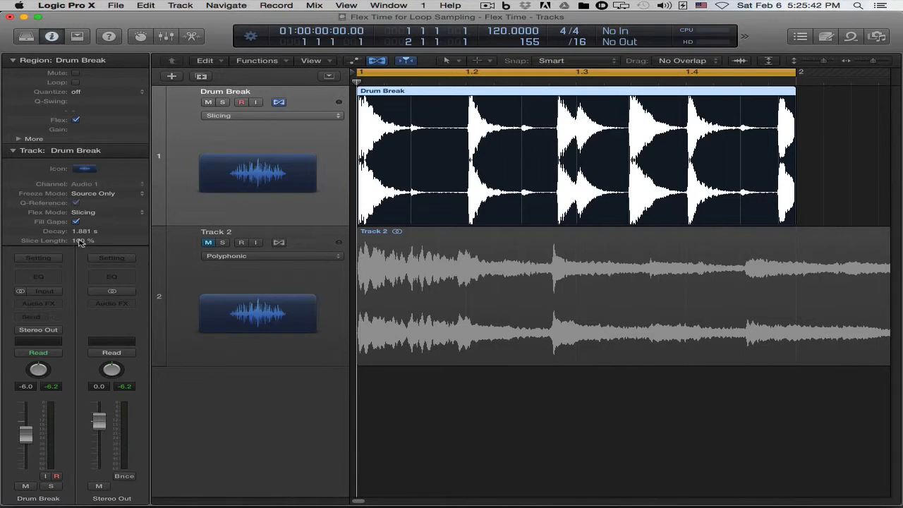
# Lower the Drum Break track's Slice Length to 27 % and play the shortened slices.
pyautogui.moveTo(83, 241); pyautogui.dragTo(82, 243)
pyautogui.press('space')
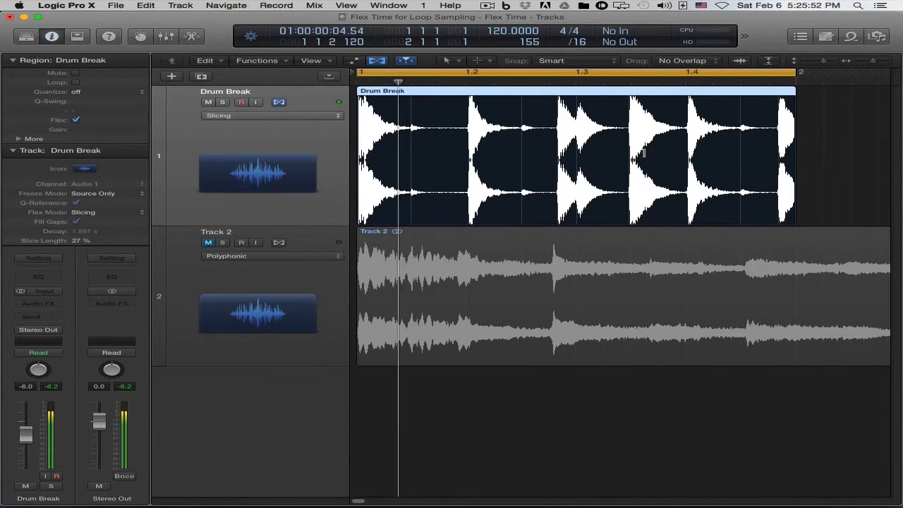
pyautogui.press('space')
pyautogui.press('Return')
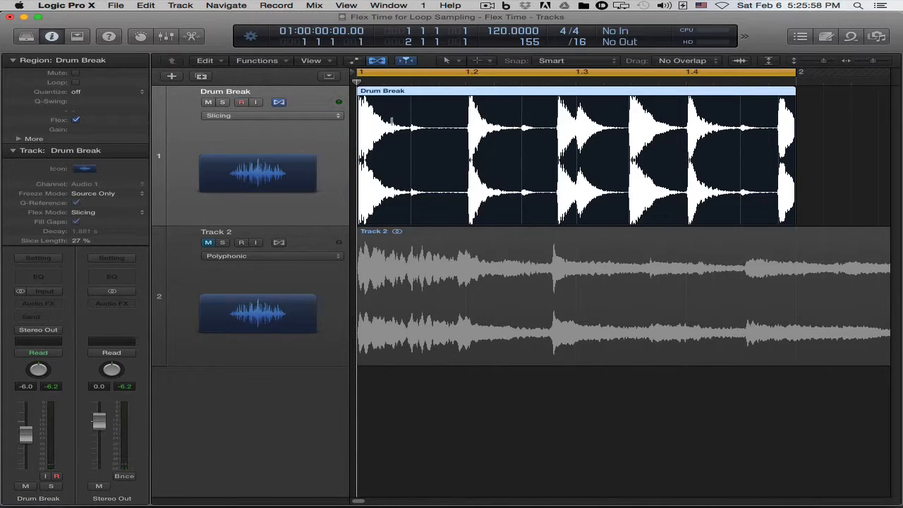
# Restore the Drum Break track's Slice Length to 100 %.
pyautogui.doubleClick(79, 241)
pyautogui.write('100')
pyautogui.press('Return')
# Try aligning the second drum hit's flex marker to 1.2, play the region, and revert the marker after each attempt.
pyautogui.moveTo(469, 99); pyautogui.dragTo(467, 97)
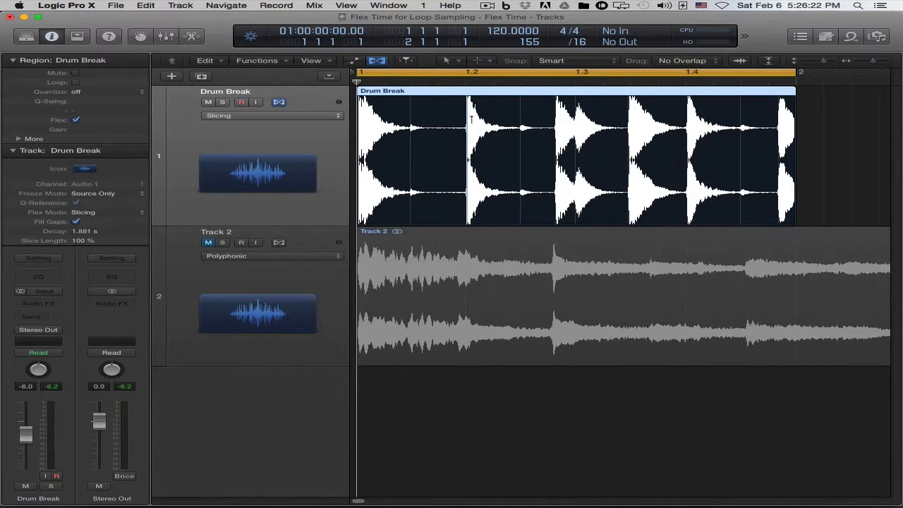
pyautogui.press('space')
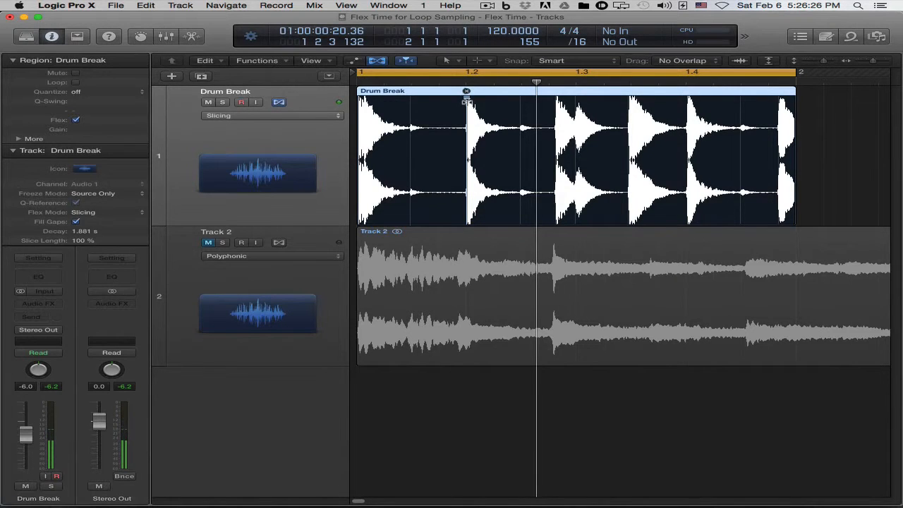
pyautogui.doubleClick(466, 102)
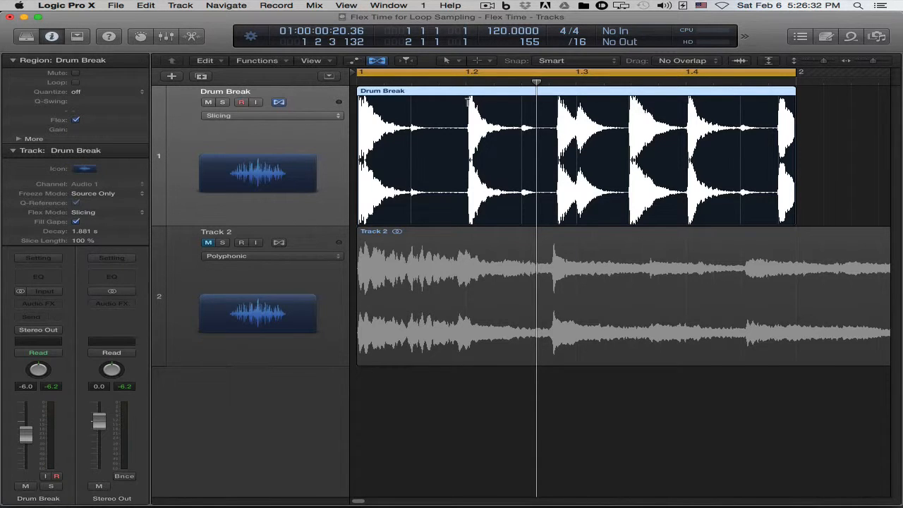
pyautogui.moveTo(468, 103); pyautogui.dragTo(466, 103)
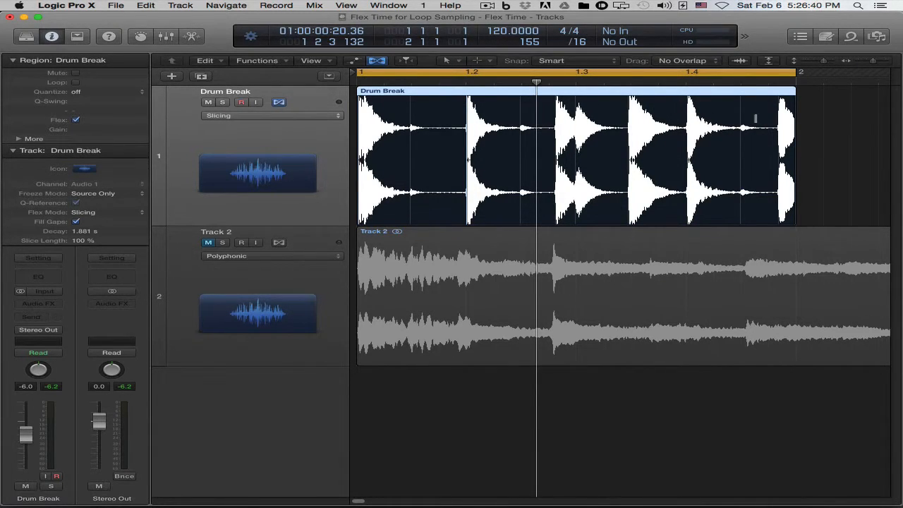
pyautogui.press('super+z')
pyautogui.press('Return')
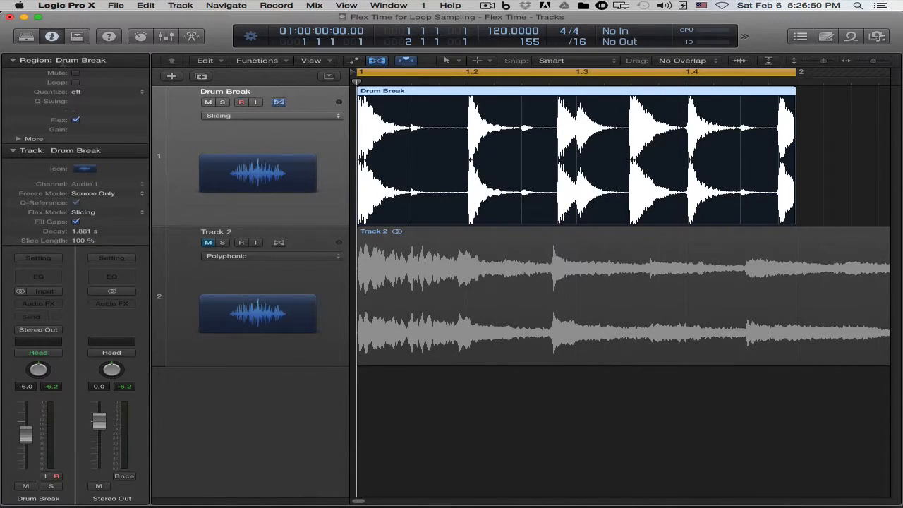
# Quantize the Drum Break region to 1/2 Note, followed by 1/16 Note, to compare how the hits snap.
pyautogui.click(86, 94)
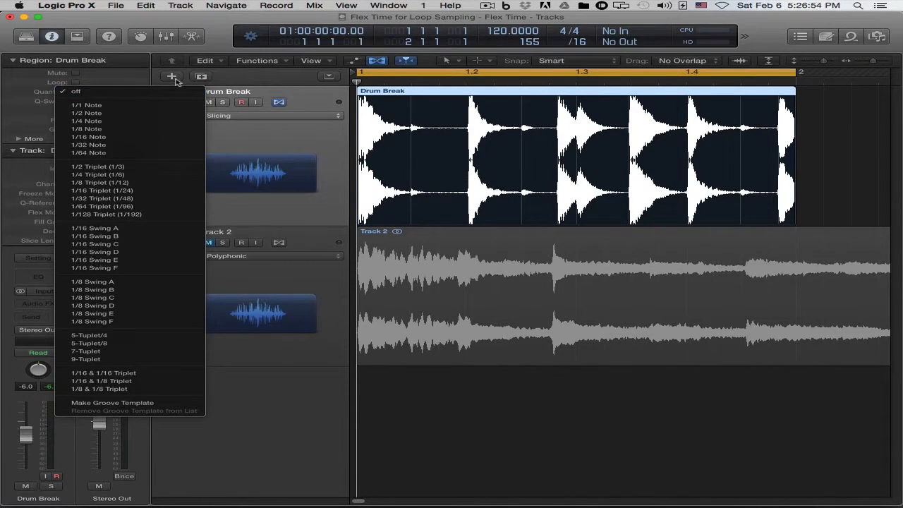
pyautogui.click(246, 77)
pyautogui.click(120, 92)
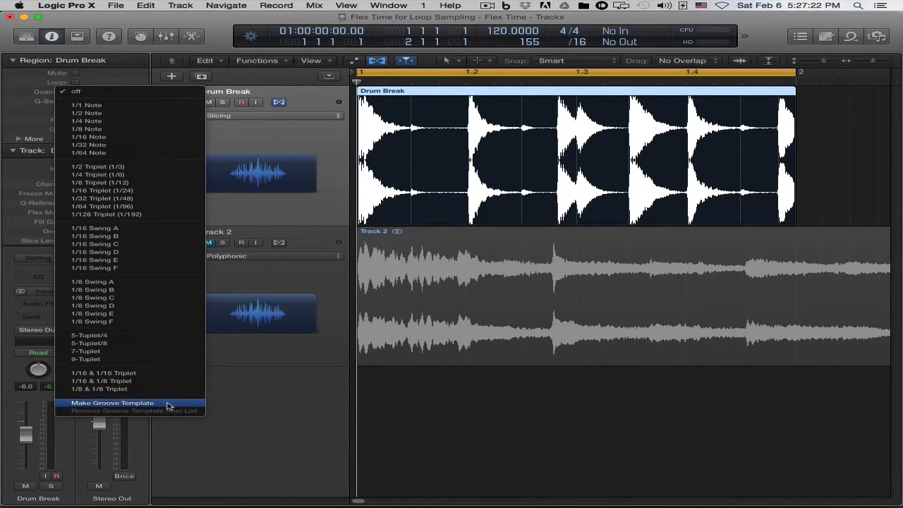
pyautogui.click(123, 115)
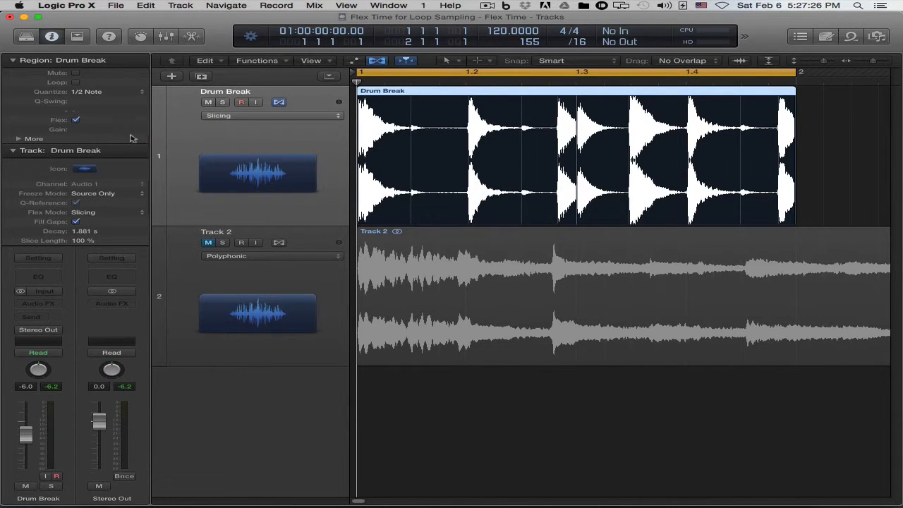
pyautogui.click(91, 92)
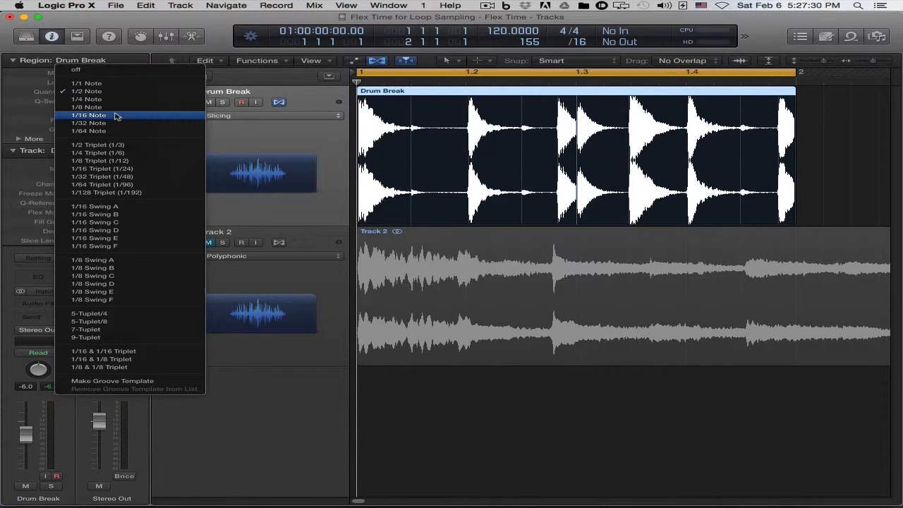
pyautogui.click(118, 116)
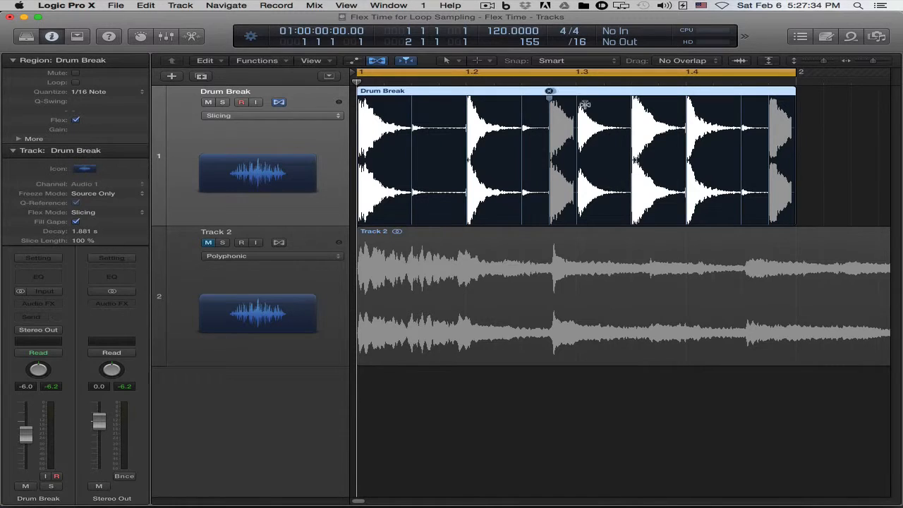
# Try 1/32 Note quantization on the Drum Break region, and turn Quantize back off.
pyautogui.click(91, 92)
pyautogui.click(91, 100)
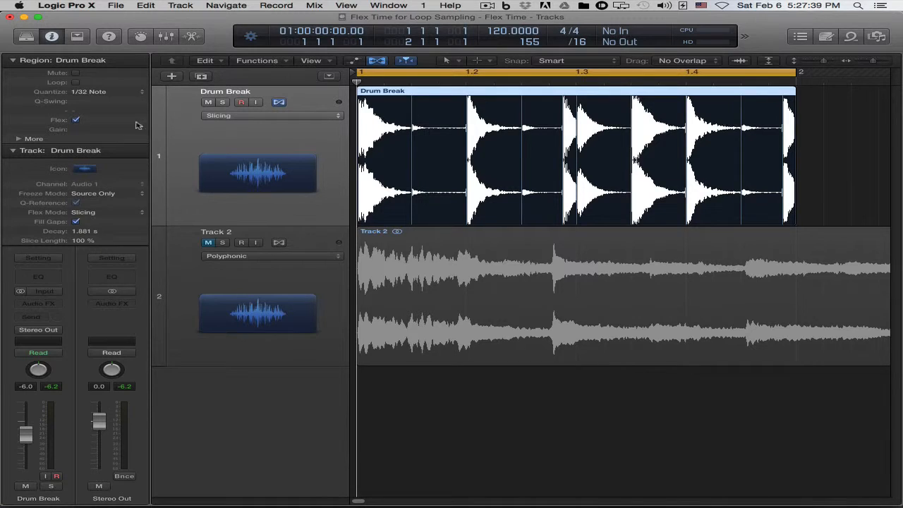
pyautogui.click(109, 92)
pyautogui.click(98, 39)
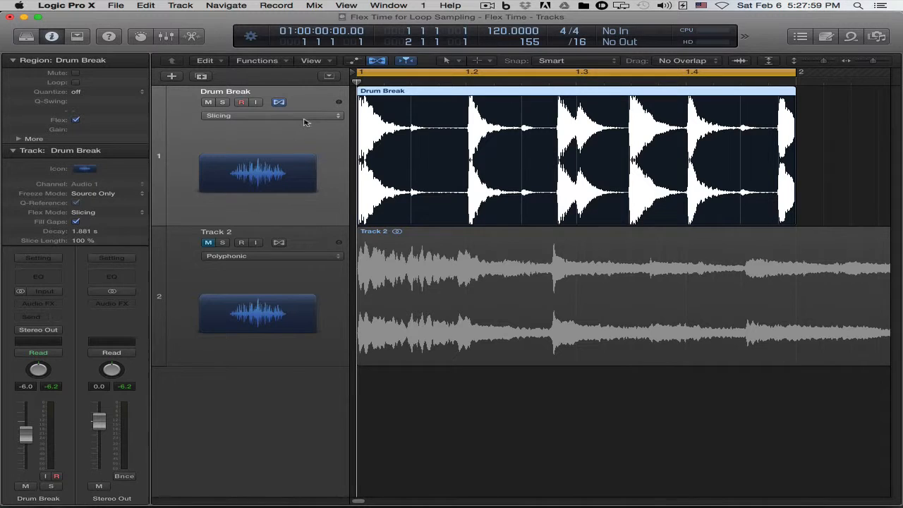
# Change the Drum Break track's flex mode to Flex Time - Rhythmic, leaving the region's Quantize off.
pyautogui.click(331, 115)
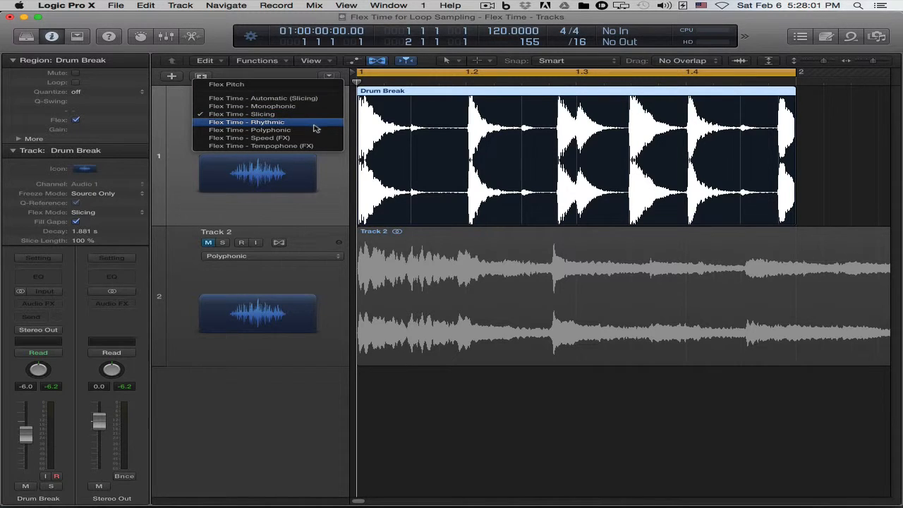
pyautogui.click(317, 123)
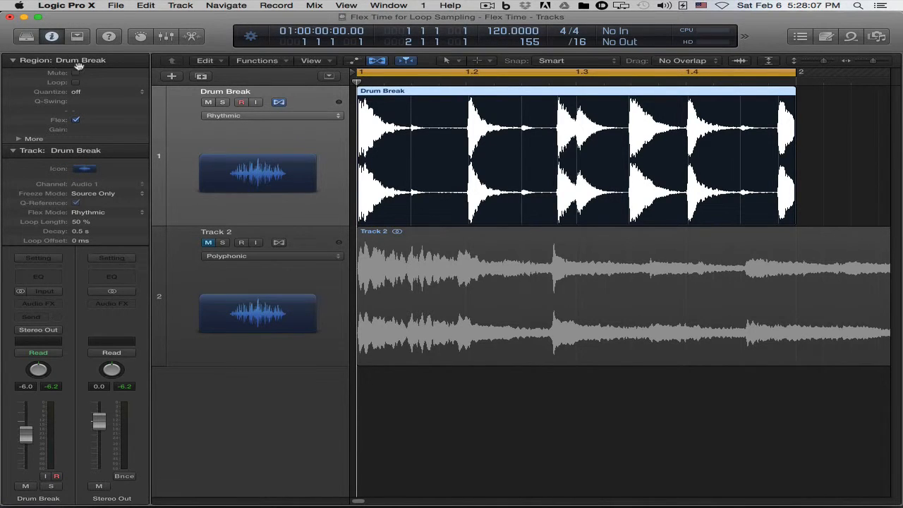
pyautogui.click(116, 95)
pyautogui.press('Escape')
# Raise the Drum Break track's Loop Length to 100 % and play the region.
pyautogui.moveTo(85, 150); pyautogui.dragTo(85, 134)
pyautogui.press('space')
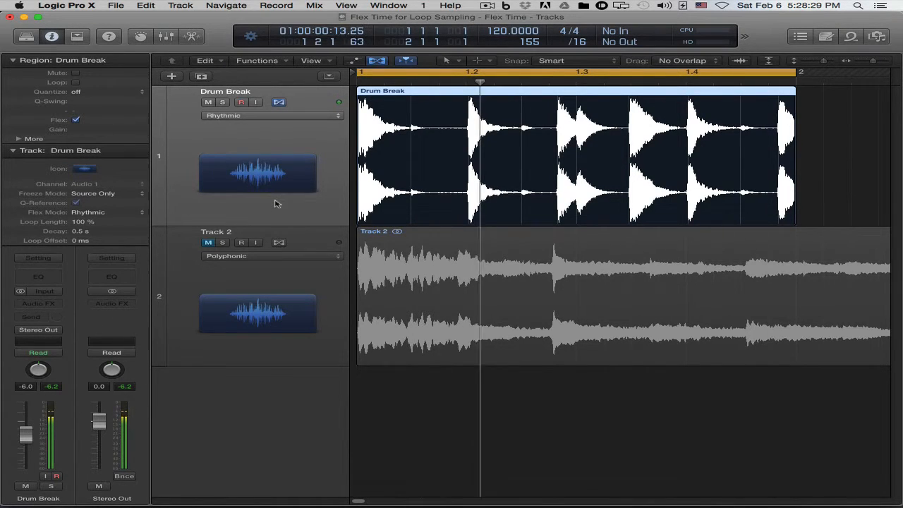
pyautogui.press('space')
# Set the Drum Break track's Loop Length to 50 %, play the region again, and return the playhead to the start.
pyautogui.doubleClick(83, 222)
pyautogui.write('50')
pyautogui.press('Return')
pyautogui.press('space')
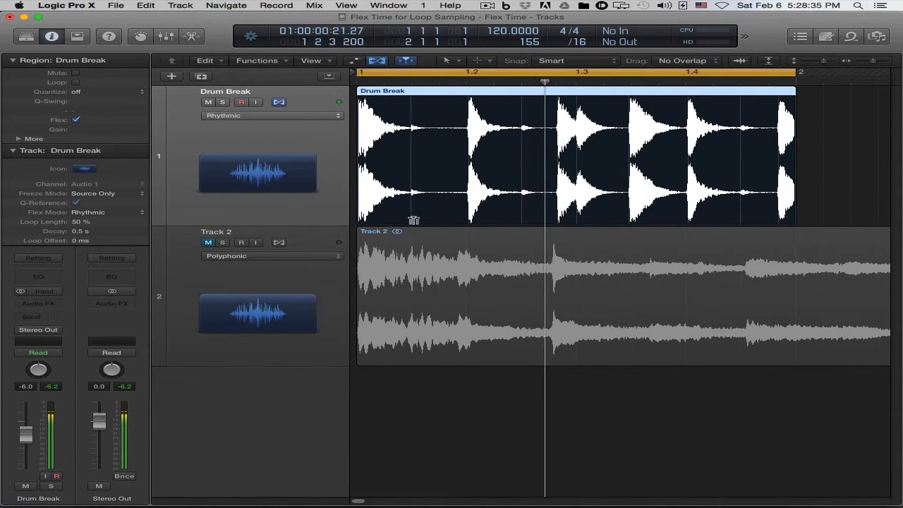
pyautogui.press('Return')
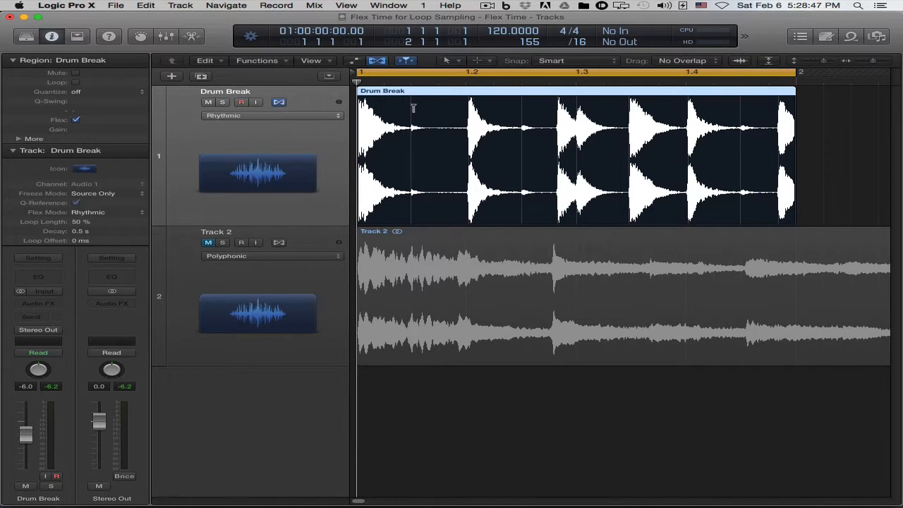
# Move the flex marker after the first drum hit to between 1.2 and 1.3, and play the stretched region.
pyautogui.moveTo(411, 107); pyautogui.dragTo(510, 110)
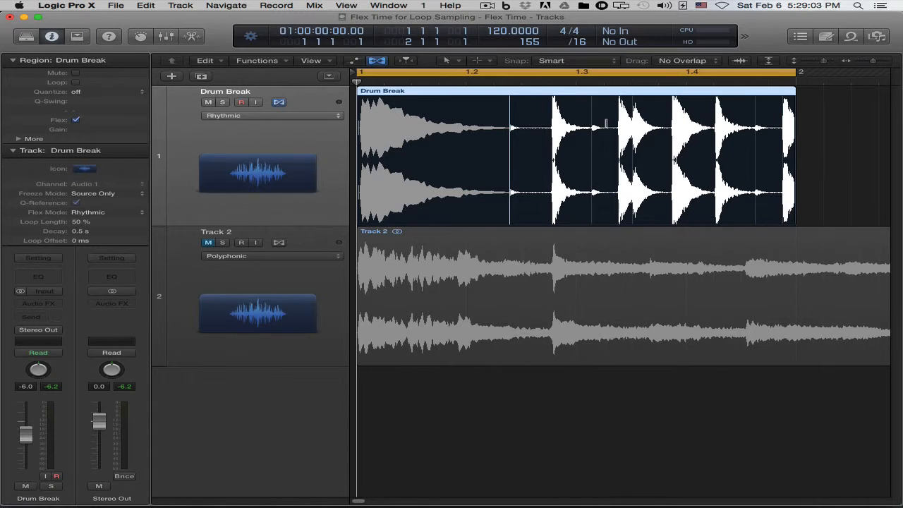
pyautogui.press('space')
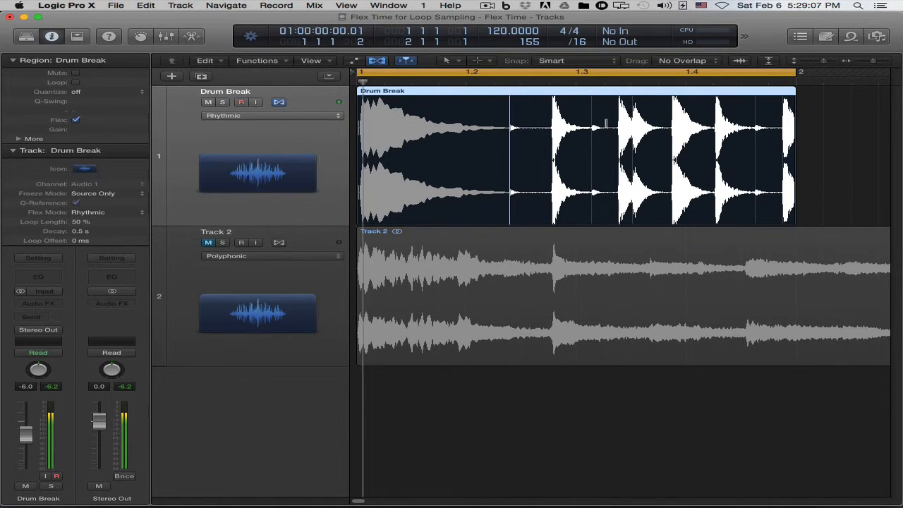
pyautogui.press('space')
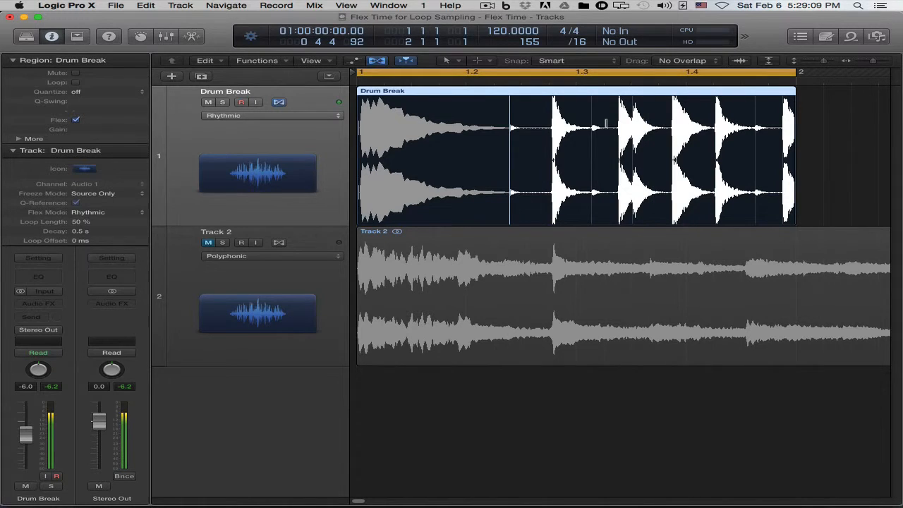
# Undo the last flex marker move, and add flex markers on the transient after the first drum hit and at 1.3.
pyautogui.press('super+z')
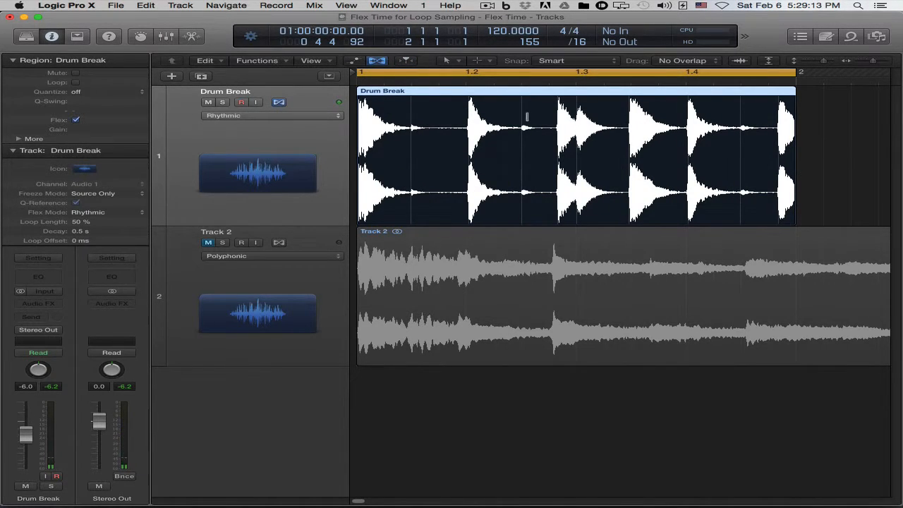
pyautogui.click(411, 105)
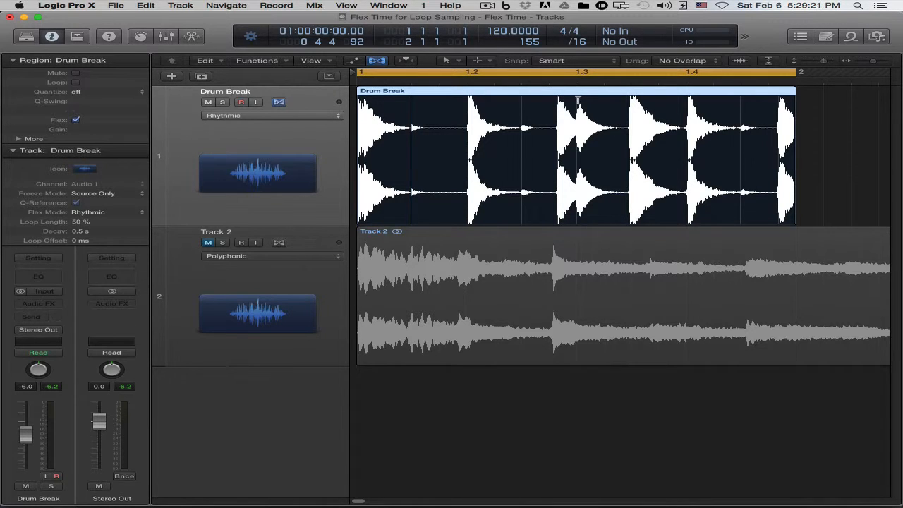
pyautogui.click(577, 101)
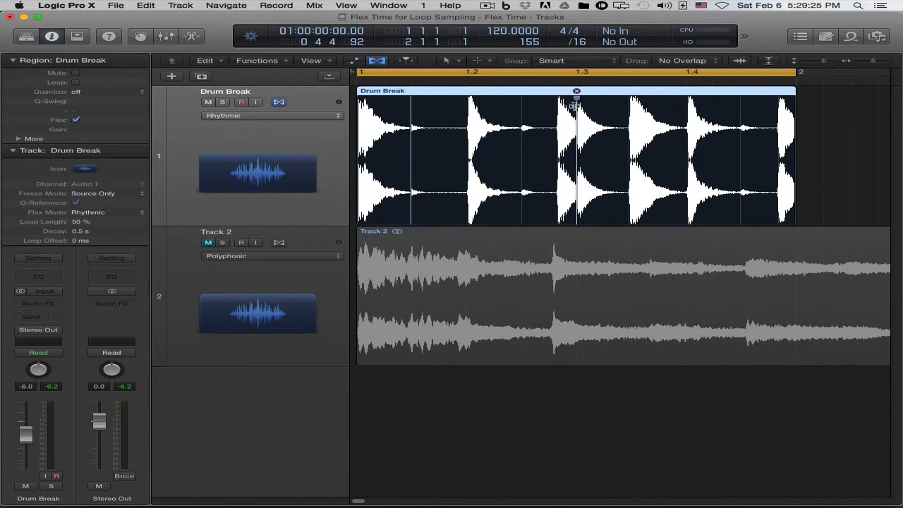
# Move the transient after the second drum hit earlier, between the two new flex markers in the Drum Break region.
pyautogui.moveTo(577, 102)
pyautogui.moveTo(413, 114)
pyautogui.moveTo(520, 114)
pyautogui.mouseDown()
pyautogui.moveTo(477, 117)
pyautogui.moveTo(544, 117)
pyautogui.moveTo(455, 117)
pyautogui.moveTo(530, 117)
pyautogui.moveTo(517, 117)
pyautogui.mouseUp()
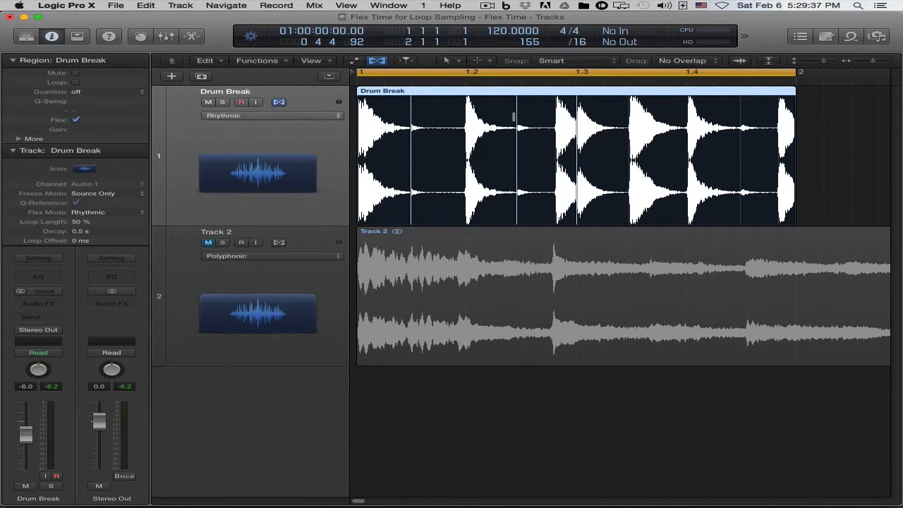
pyautogui.moveTo(512, 123)
pyautogui.mouseDown()
pyautogui.moveTo(469, 125)
pyautogui.moveTo(520, 127)
pyautogui.moveTo(504, 128)
pyautogui.mouseUp()
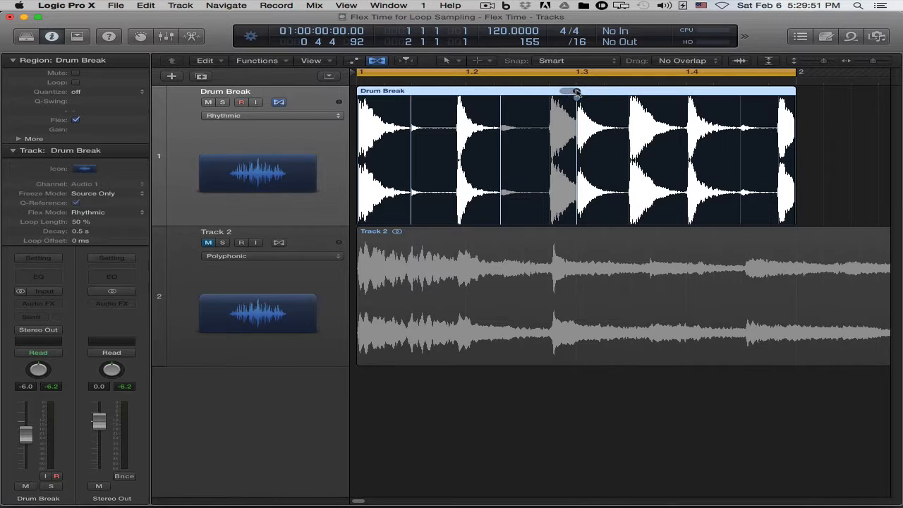
# Delete the flex markers at 1.3 and after the first hit, then undo all flex marker edits in the Drum Break region.
pyautogui.moveTo(575, 92); pyautogui.dragTo(515, 96)
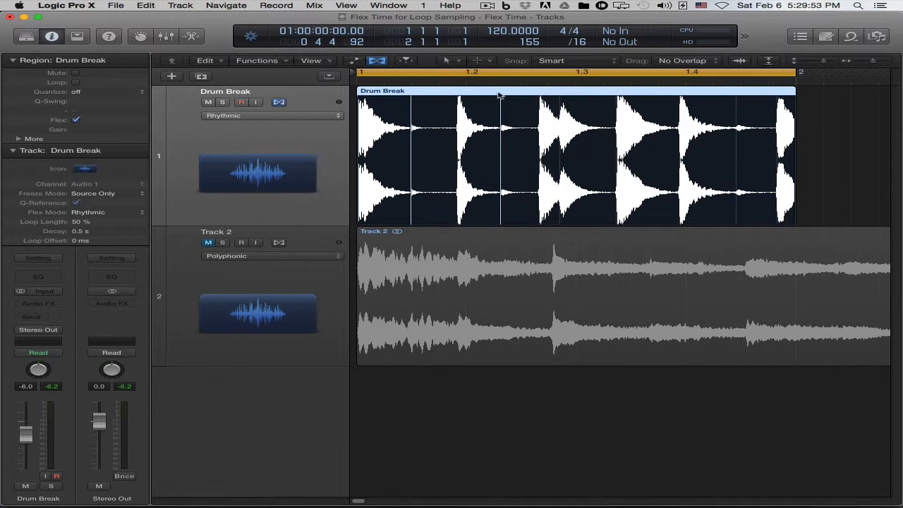
pyautogui.doubleClick(413, 93)
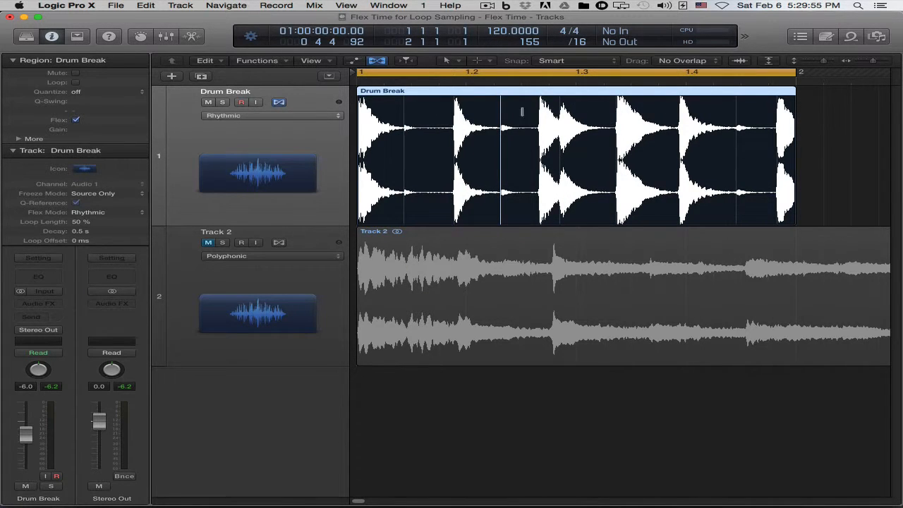
pyautogui.press('super+z')
pyautogui.press('super+z')
pyautogui.press('super+z')
pyautogui.press('super+z')
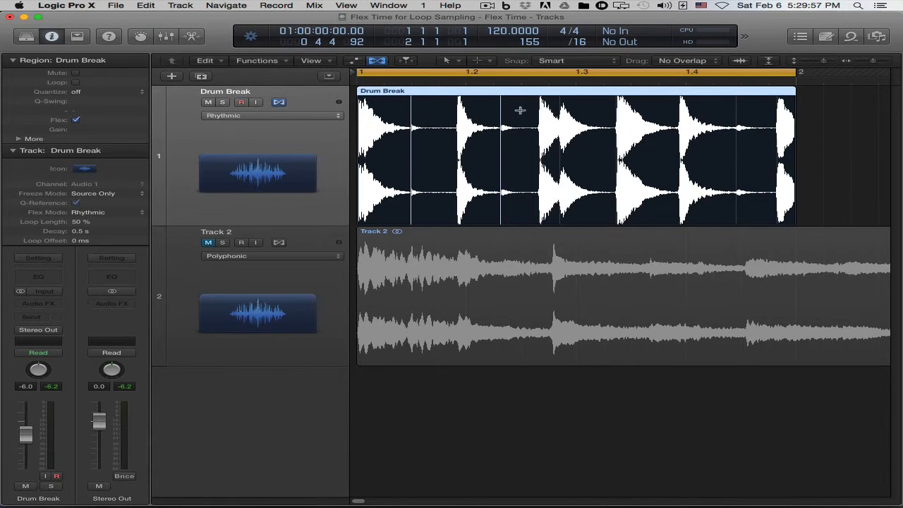
pyautogui.press('super+z')
pyautogui.press('super+z')
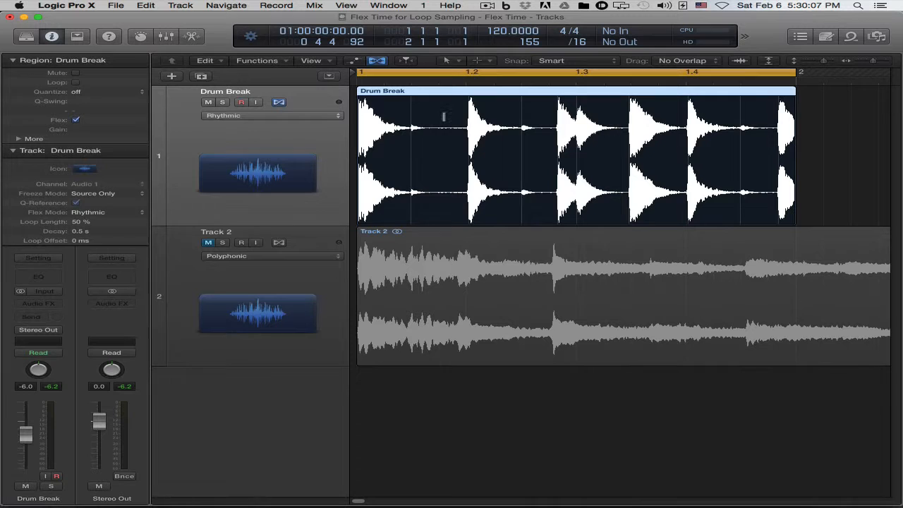
# Reposition the flex markers after the first and second drum hits, and stretch the Drum Break region's end to bar 3.
pyautogui.moveTo(412, 107)
pyautogui.mouseDown()
pyautogui.moveTo(501, 107)
pyautogui.moveTo(373, 106)
pyautogui.moveTo(445, 106)
pyautogui.mouseUp()
pyautogui.moveTo(541, 111)
pyautogui.mouseDown()
pyautogui.moveTo(649, 110)
pyautogui.moveTo(494, 108)
pyautogui.moveTo(531, 107)
pyautogui.mouseUp()
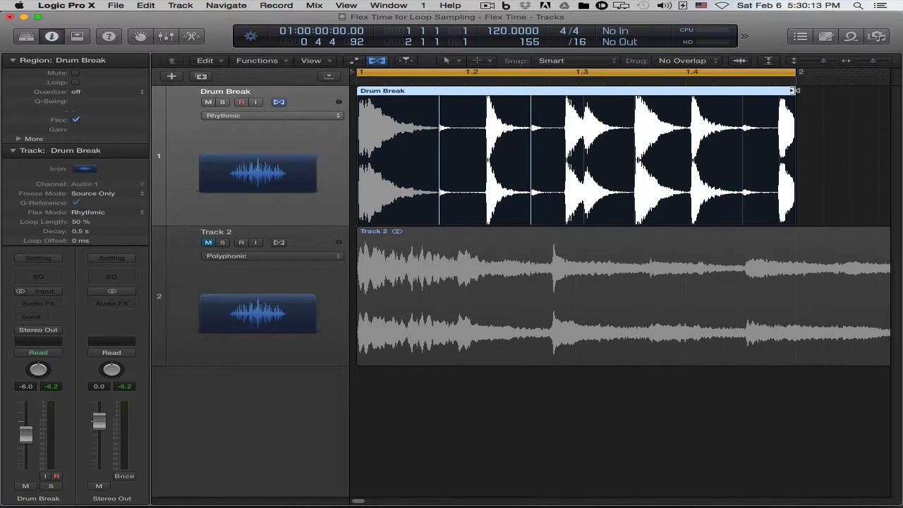
pyautogui.moveTo(791, 91); pyautogui.dragTo(729, 103)
pyautogui.press('z')
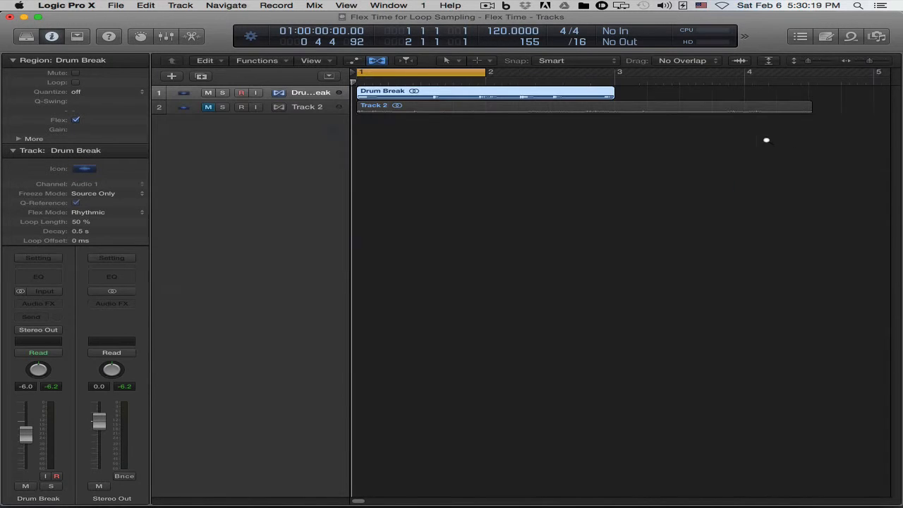
pyautogui.moveTo(623, 129); pyautogui.dragTo(360, 86)
# Extend the cycle range to bar 3 and play the stretched Drum Break region.
pyautogui.moveTo(577, 72); pyautogui.dragTo(811, 72)
pyautogui.press('space')
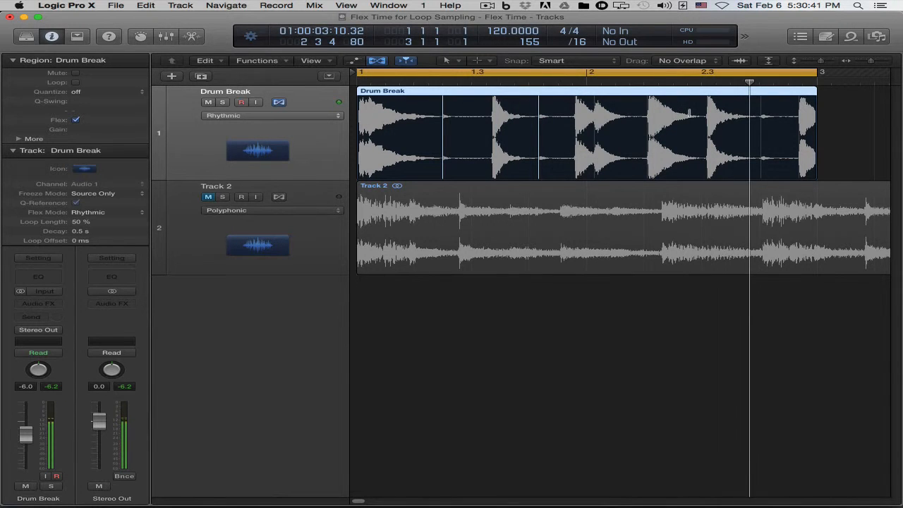
pyautogui.press('space')
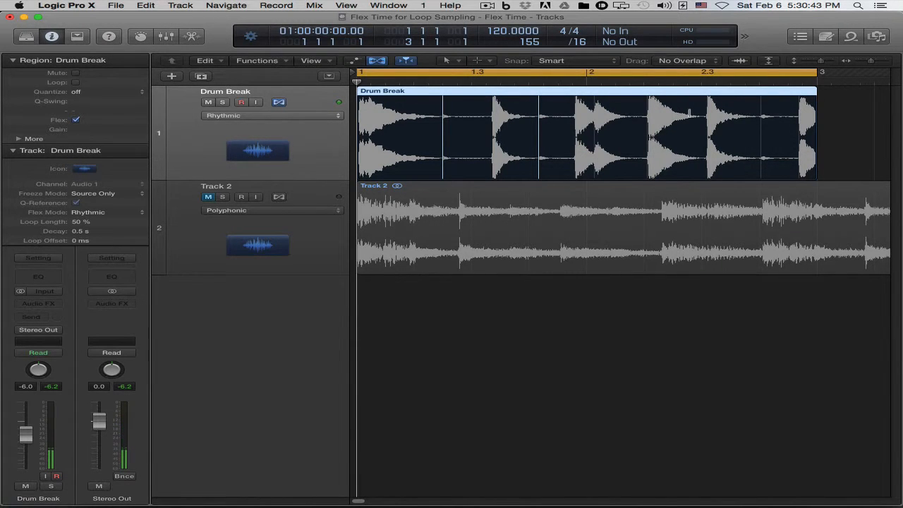
# Undo the Drum Break region's stretch and both flex marker moves.
pyautogui.press('super+z')
pyautogui.press('super+z')
pyautogui.press('super+z')
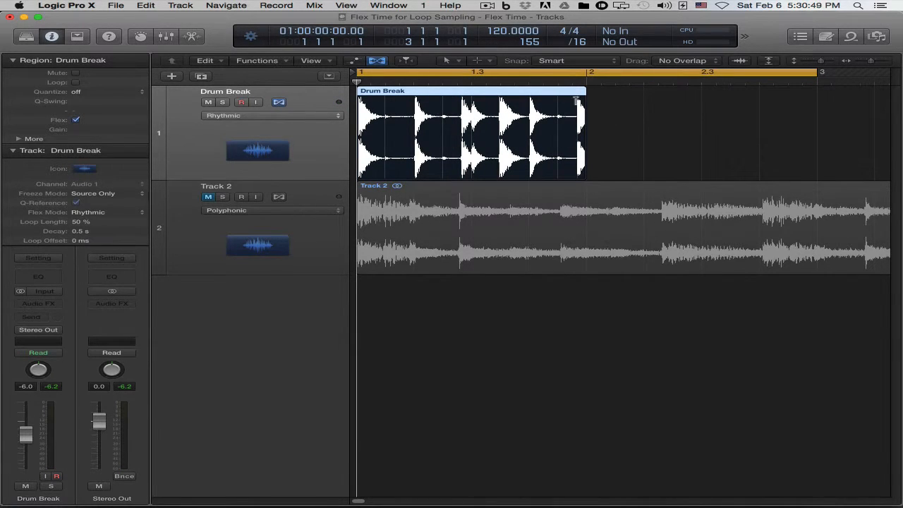
pyautogui.click(263, 118)
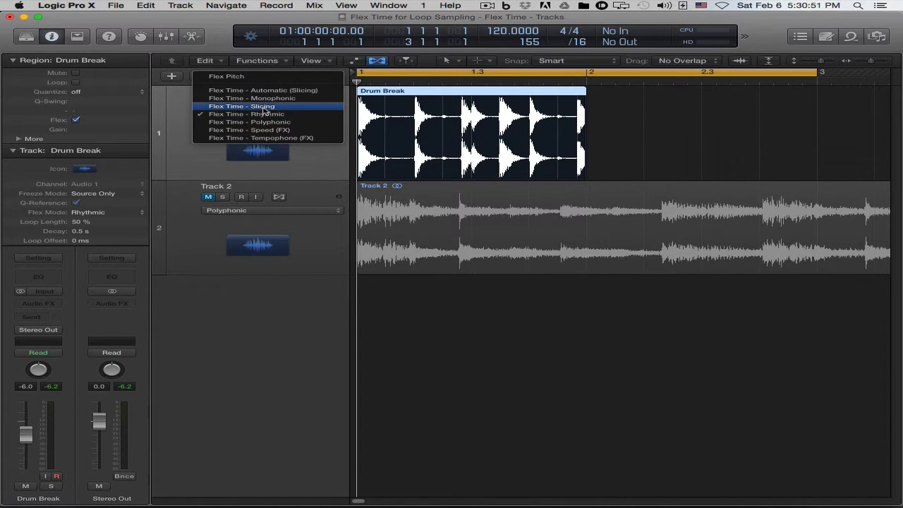
pyautogui.click(319, 116)
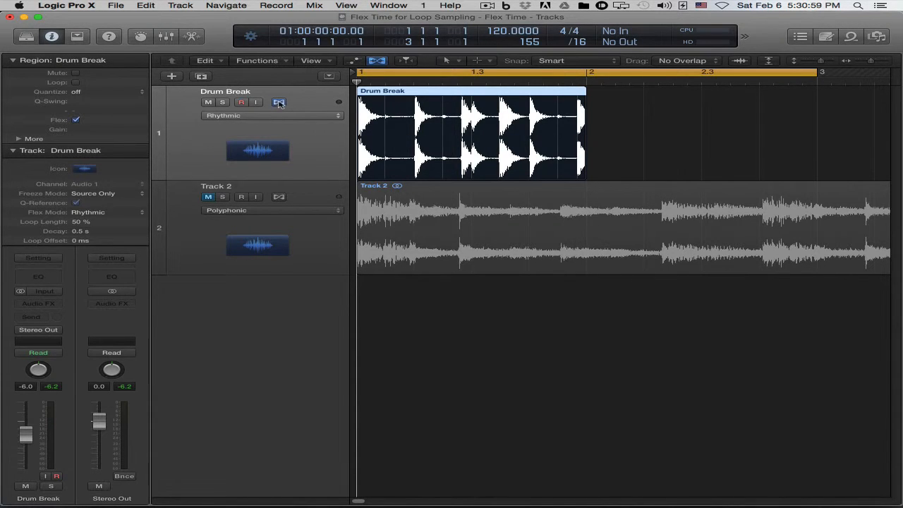
# Mute the Drum Break track and turn off its flex editing.
pyautogui.click(208, 103)
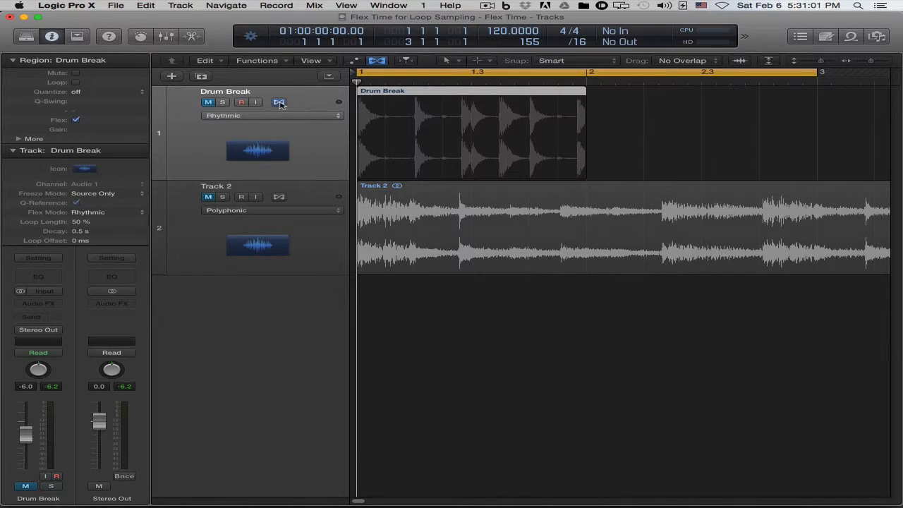
pyautogui.click(278, 102)
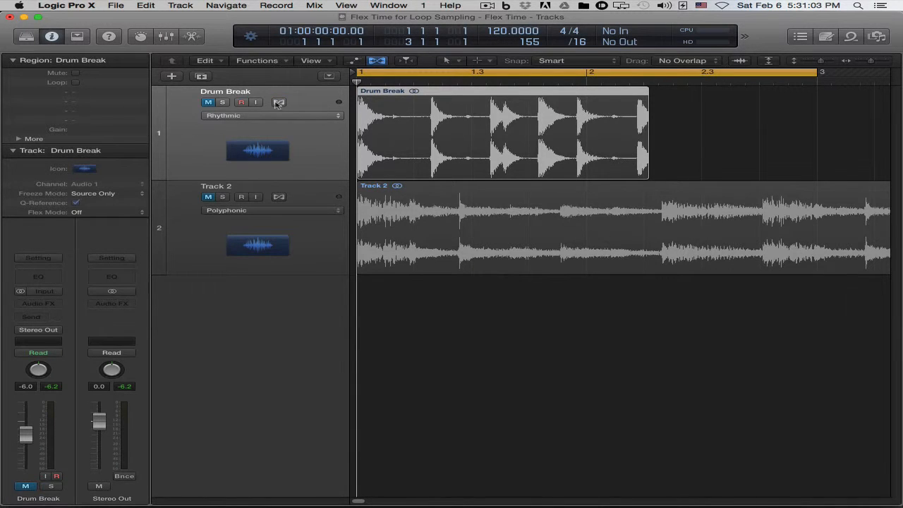
# Select the Track 2 region and set the cycle range to match its length.
pyautogui.keyDown('ctrl'); pyautogui.keyDown('alt'); pyautogui.click(633, 198); pyautogui.keyUp('alt'); pyautogui.keyUp('ctrl')
pyautogui.click(595, 192)
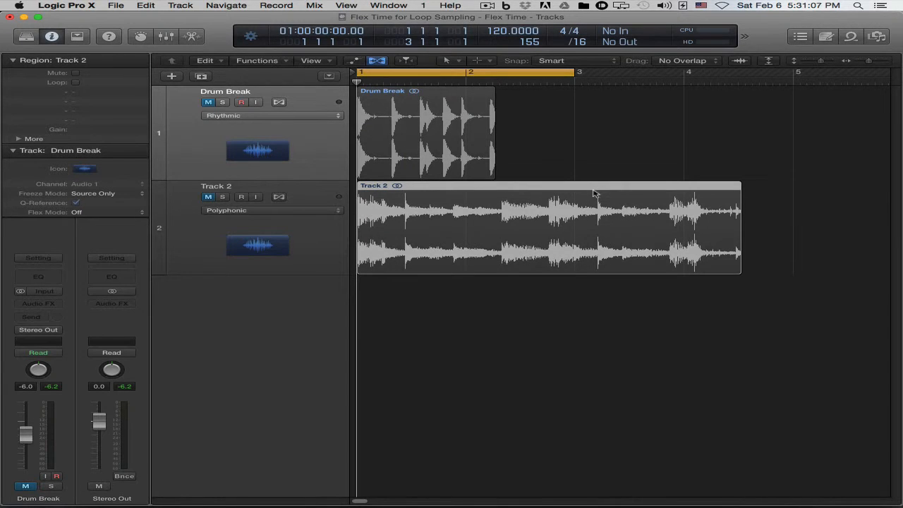
pyautogui.press('super+u')
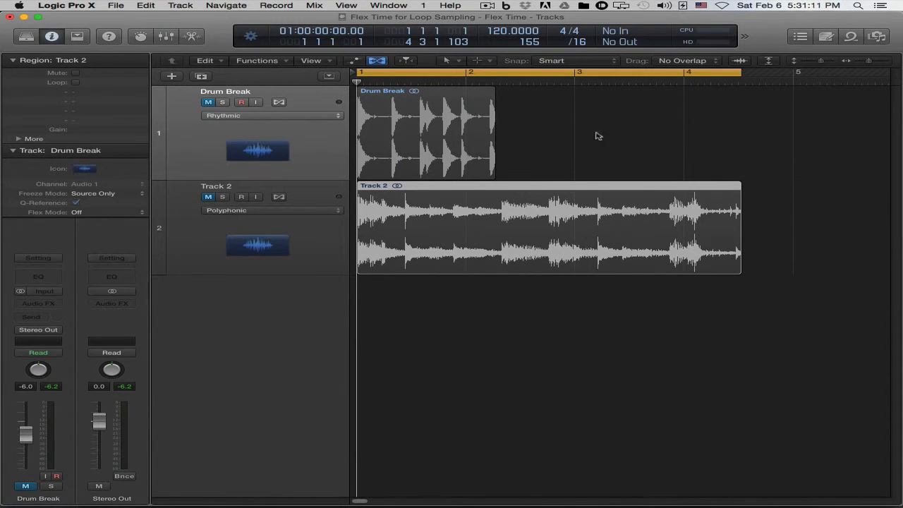
# Unmute Track 2 and select the track.
pyautogui.click(625, 130)
pyautogui.click(209, 197)
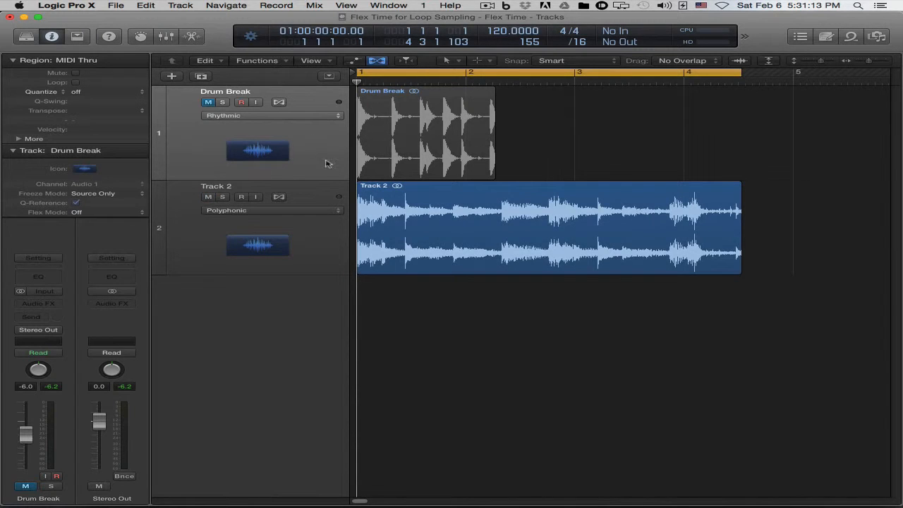
pyautogui.click(316, 193)
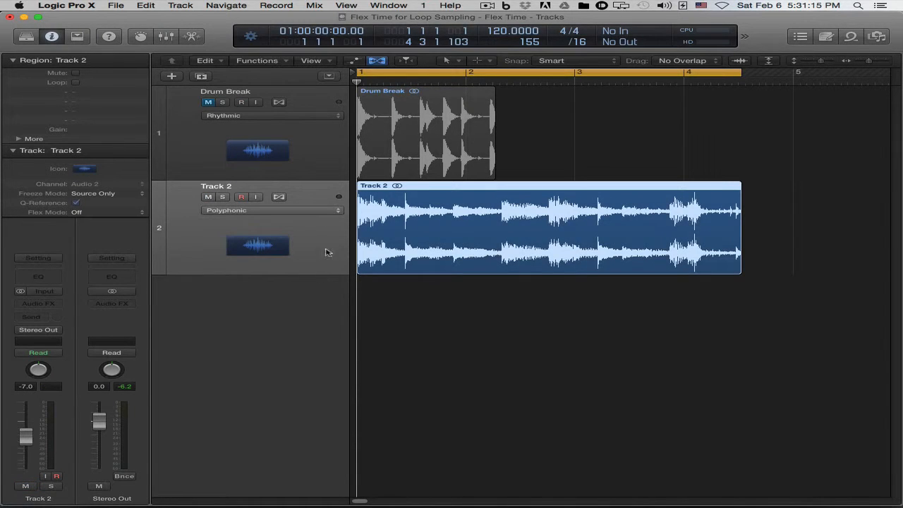
# Review Track 2's available flex modes and the track tempos in the project's Note Pad.
pyautogui.click(330, 213)
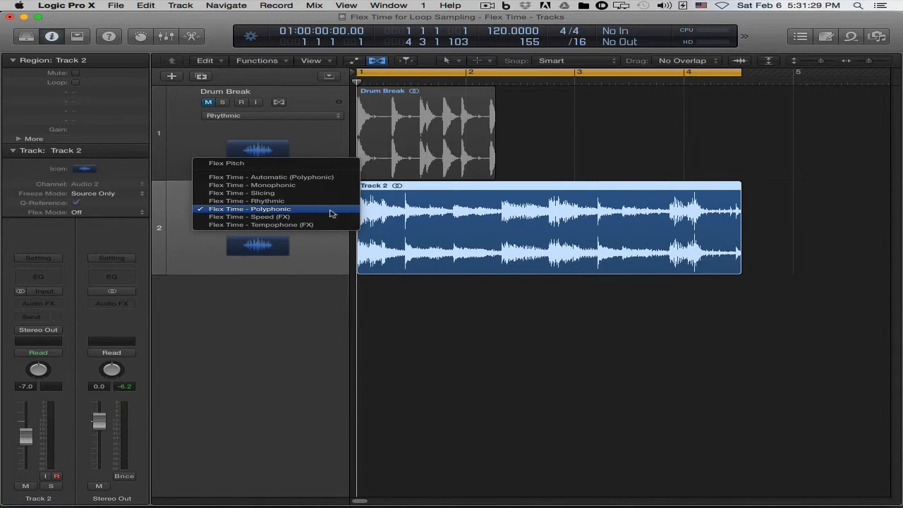
pyautogui.click(347, 244)
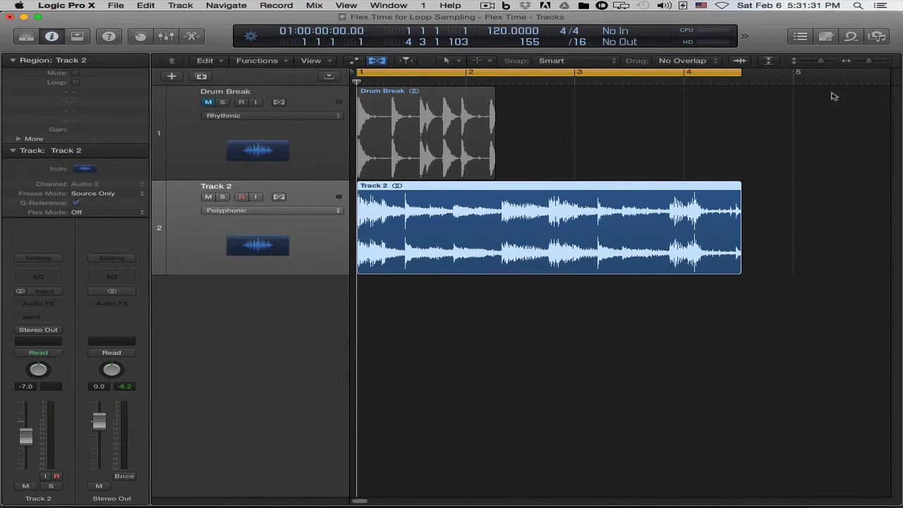
pyautogui.click(827, 37)
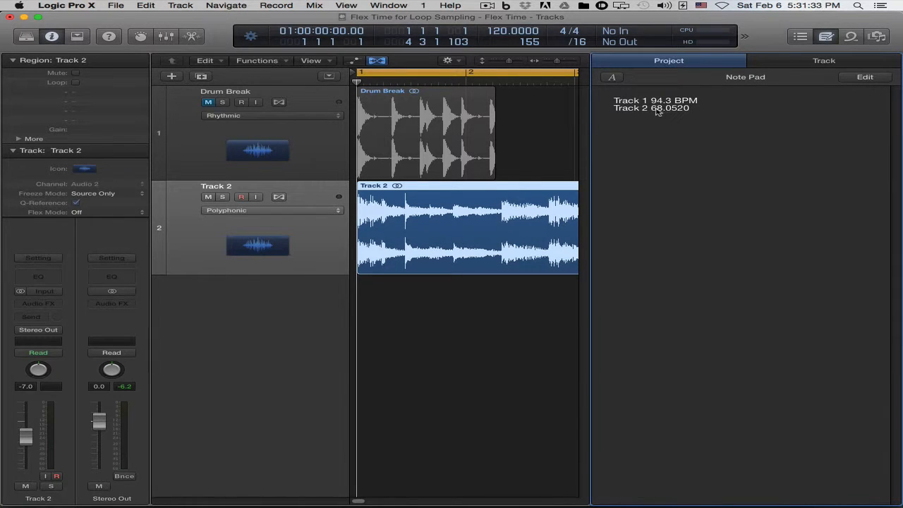
pyautogui.click(826, 37)
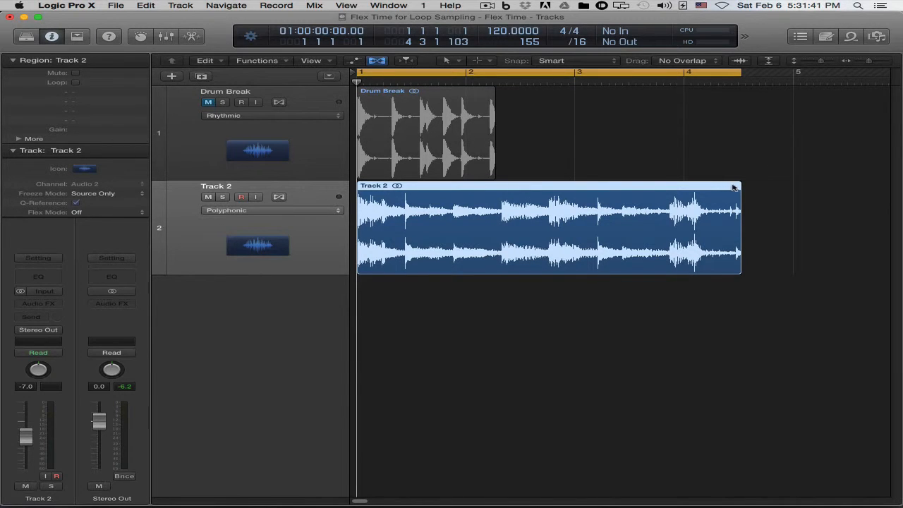
# Turn on flex for Track 2 and compress its region to end at bar 3.
pyautogui.click(279, 196)
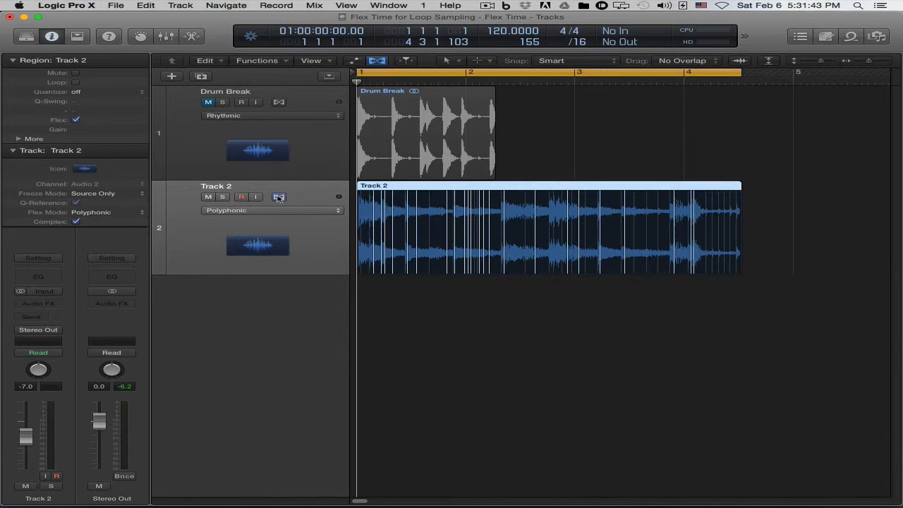
pyautogui.moveTo(738, 186); pyautogui.dragTo(575, 187)
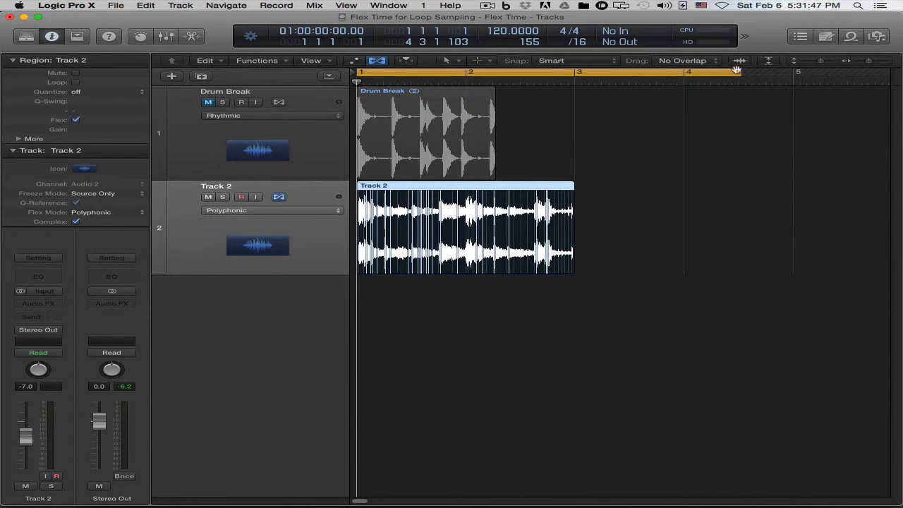
# Shorten the cycle range to end at bar 3 and play the compressed Track 2 region.
pyautogui.moveTo(735, 72); pyautogui.dragTo(574, 71)
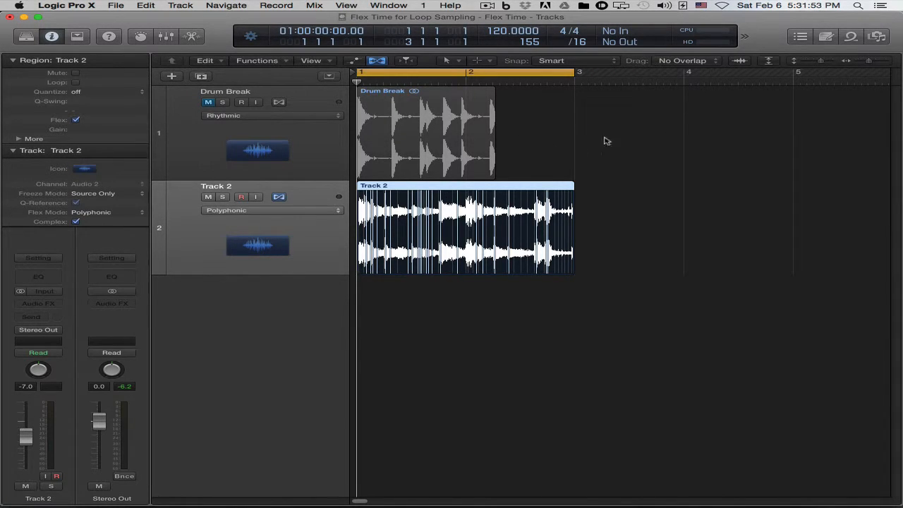
pyautogui.press('space')
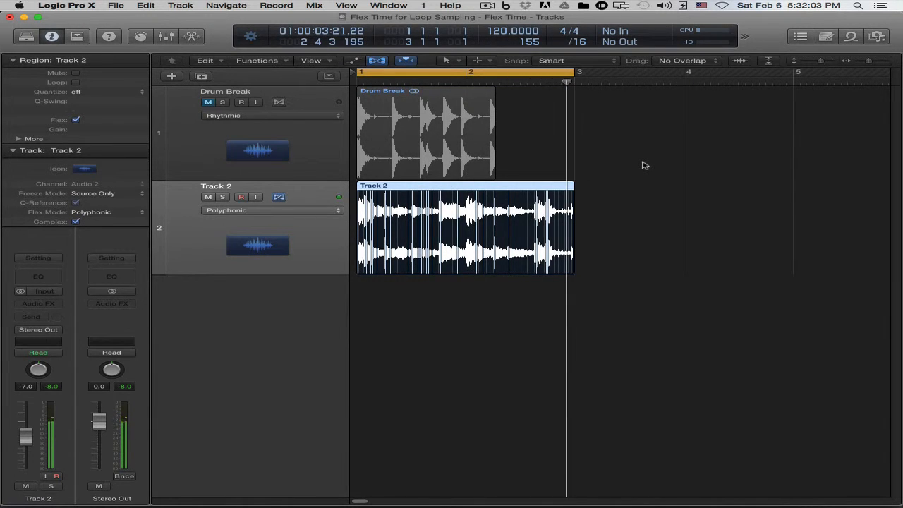
pyautogui.press('space')
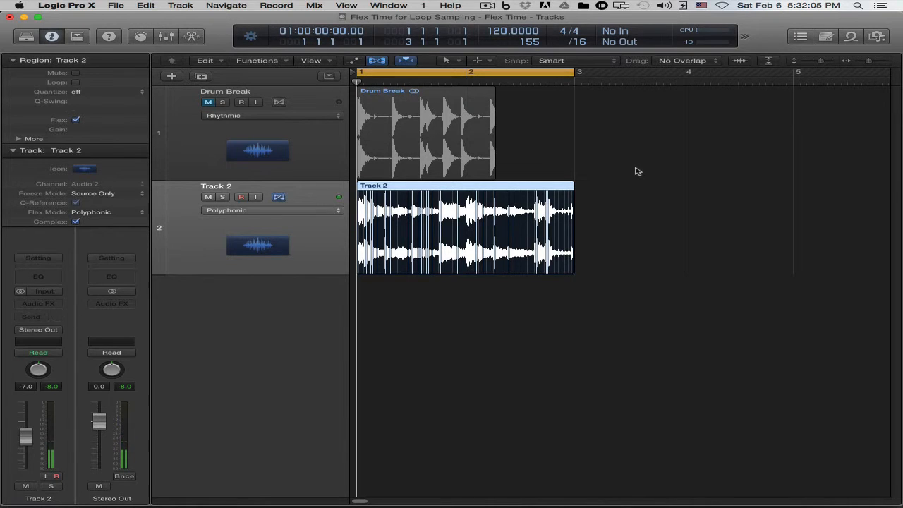
# Set the project tempo to 68 BPM and play the Track 2 region at that tempo.
pyautogui.doubleClick(511, 32)
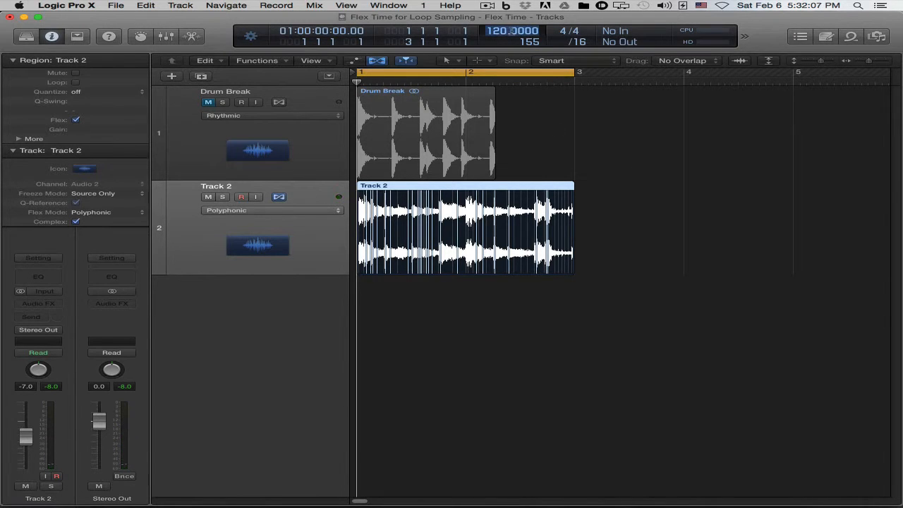
pyautogui.write('68')
pyautogui.press('Return')
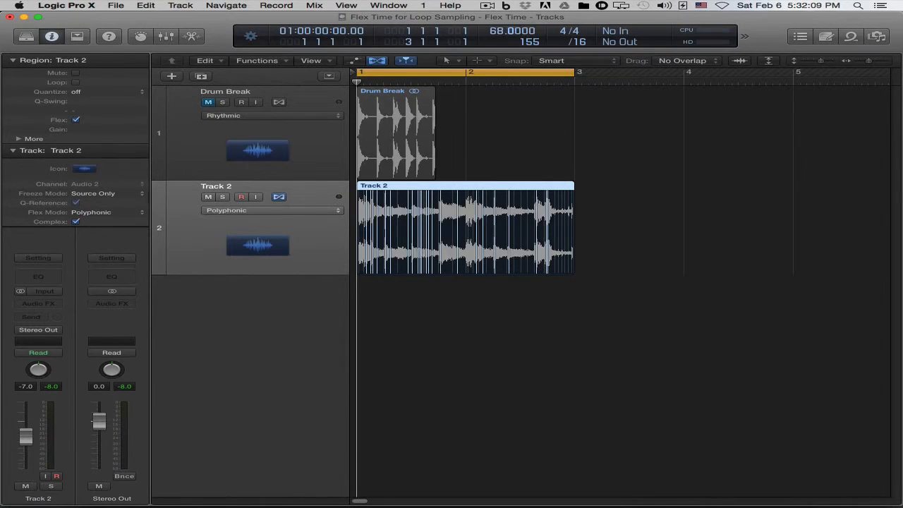
pyautogui.press('space')
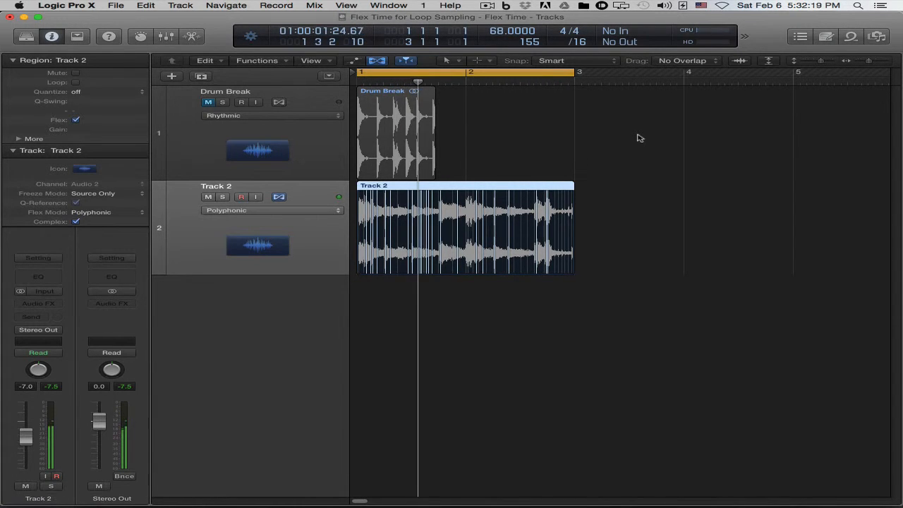
pyautogui.press('space')
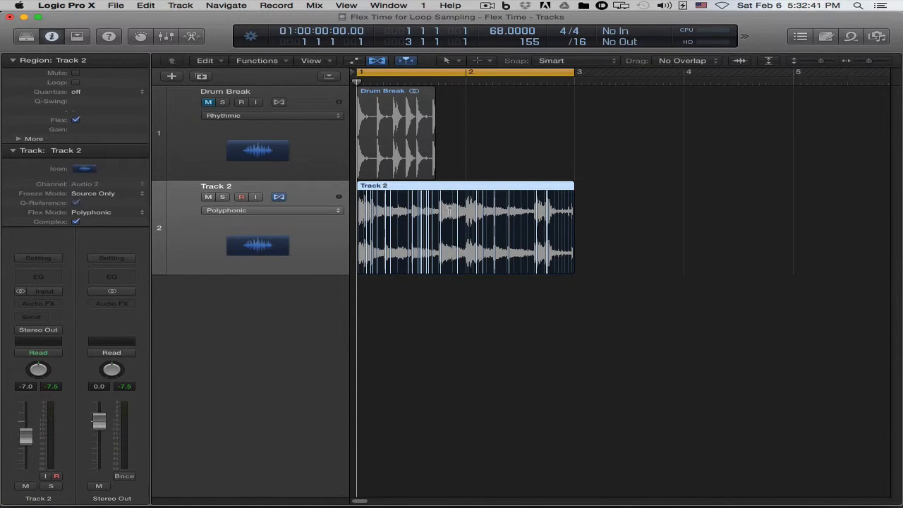
# Set the project tempo to 120 BPM.
pyautogui.doubleClick(512, 31)
pyautogui.write('120')
pyautogui.press('Return')
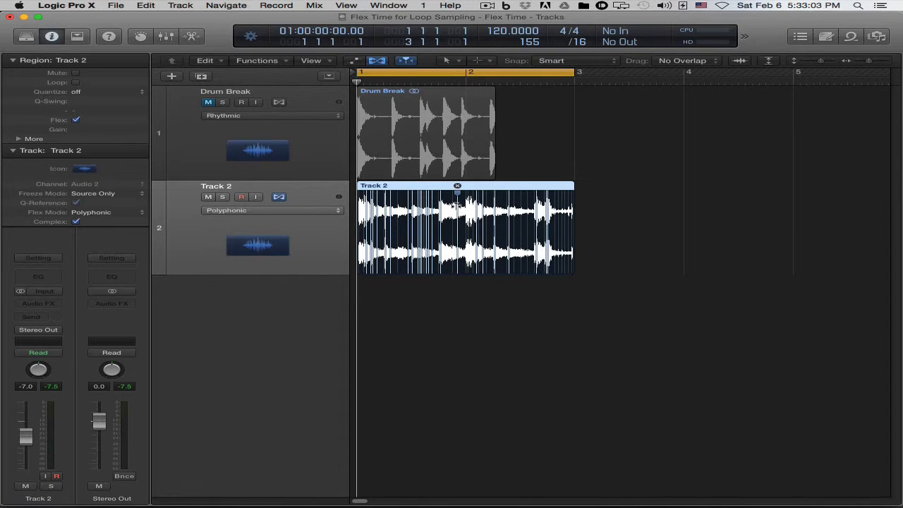
# Try moving a Track 2 flex marker from just before 1.3 to about 1 4 3, accept the high speed section, play it and undo the edit.
pyautogui.moveTo(593, 284); pyautogui.dragTo(356, 182)
pyautogui.scroll(3, 505, 341)
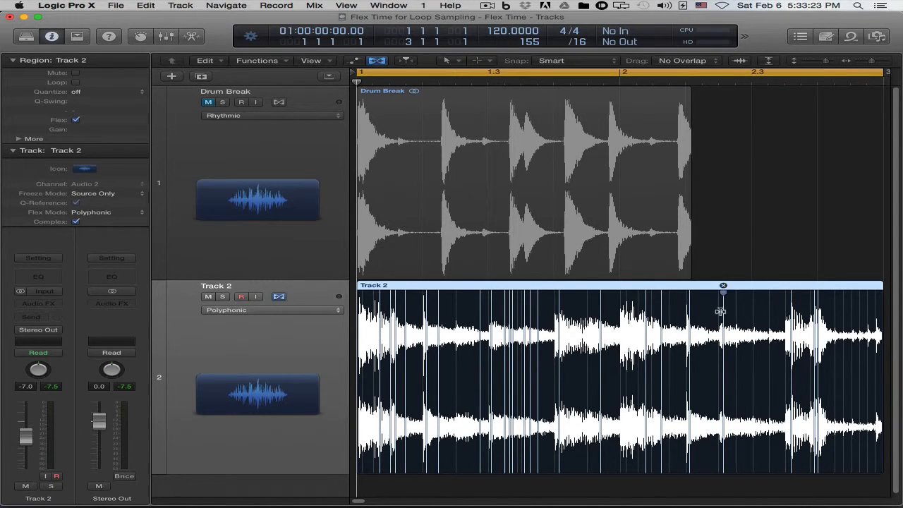
pyautogui.moveTo(479, 305); pyautogui.dragTo(587, 309)
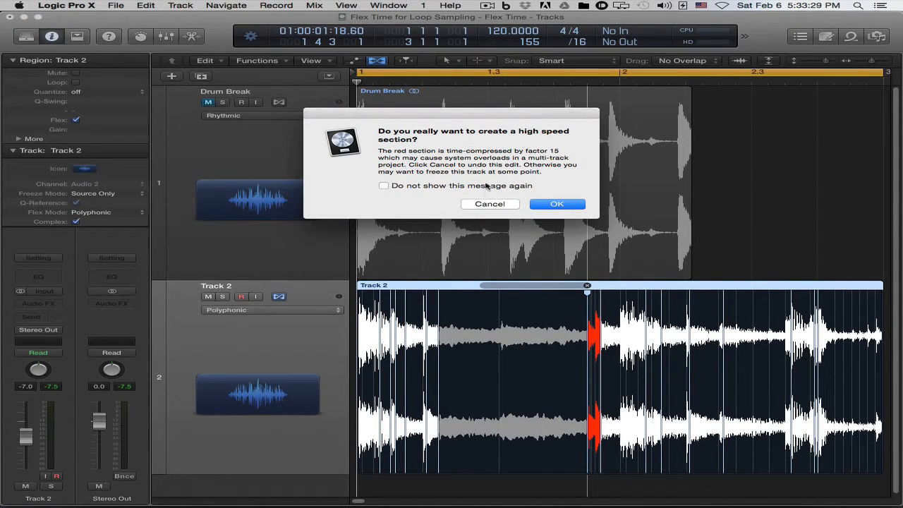
pyautogui.click(541, 204)
pyautogui.press('space')
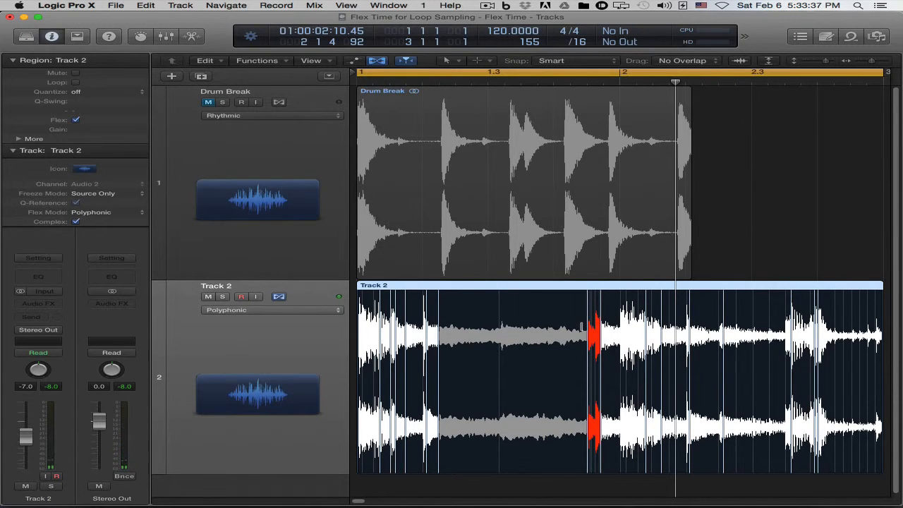
pyautogui.press('super+z')
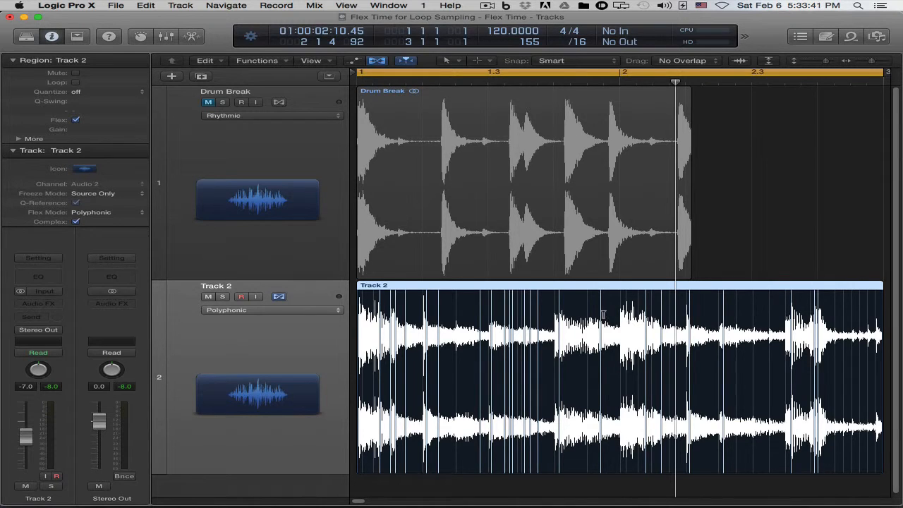
# Stretch the Track 2 region to end at bar 5.
pyautogui.scroll(-5, 553, 311)
pyautogui.scroll(-3, 554, 312)
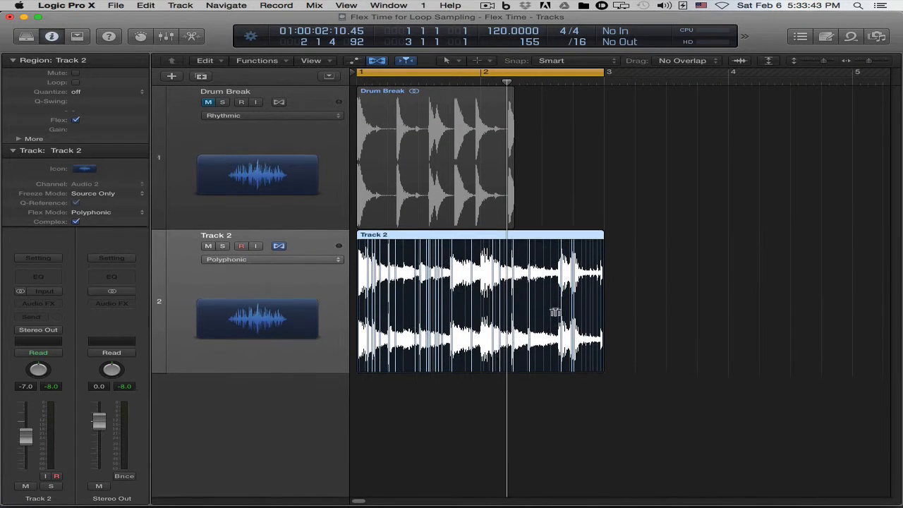
pyautogui.scroll(-3, 511, 299)
pyautogui.scroll(-2, 542, 309)
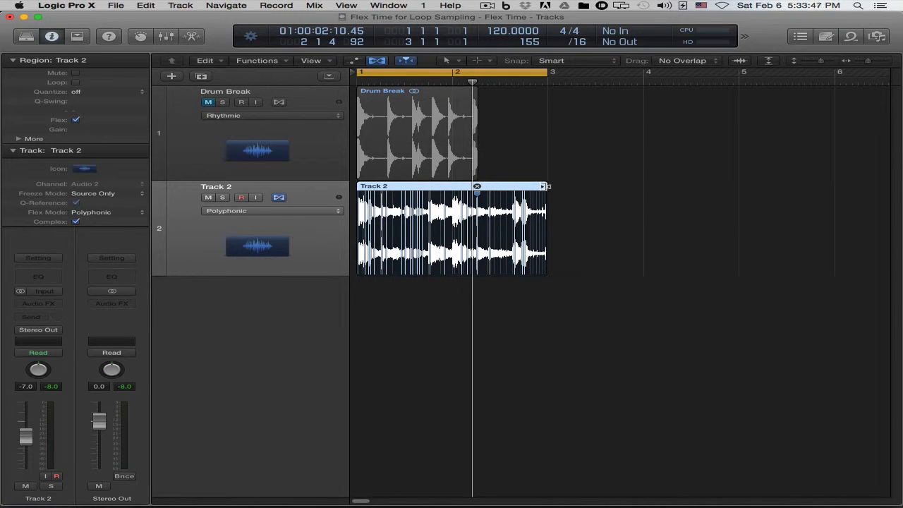
pyautogui.moveTo(544, 186); pyautogui.dragTo(739, 186)
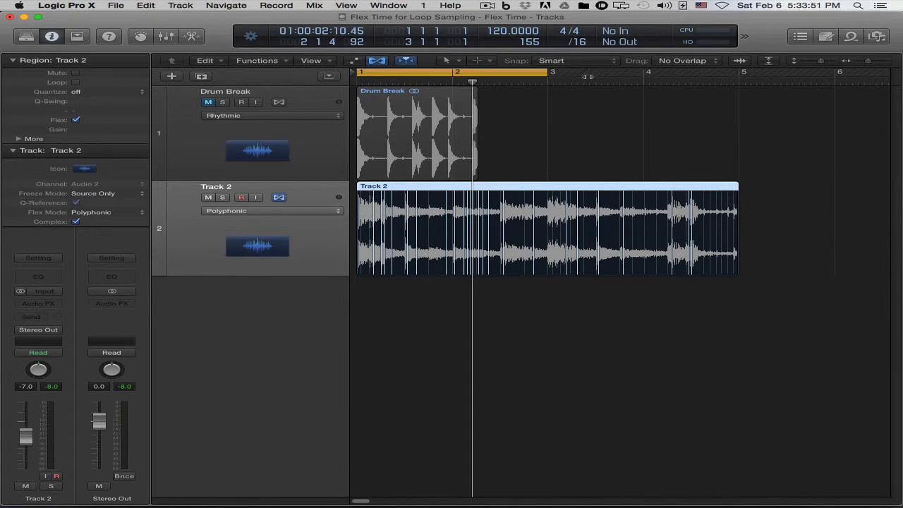
# Extend the cycle range to end at bar 5 and play the stretched Track 2 region.
pyautogui.moveTo(548, 73); pyautogui.dragTo(739, 75)
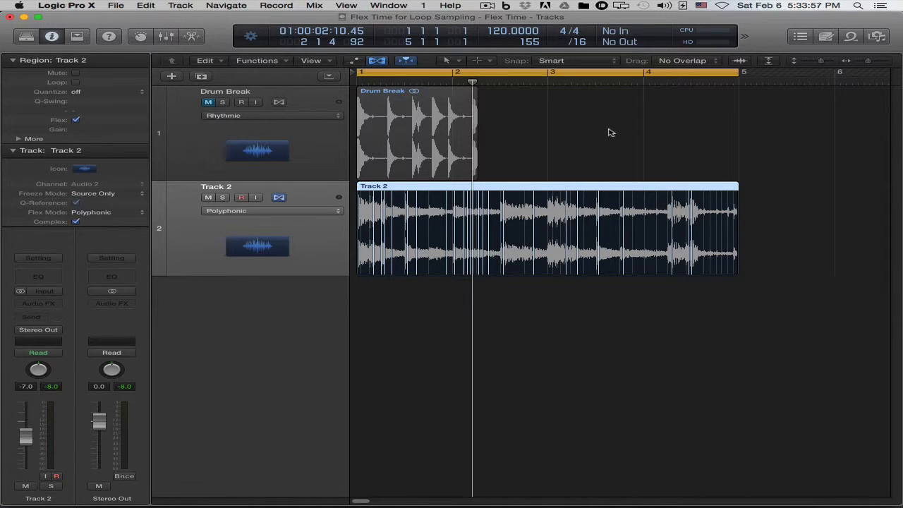
pyautogui.press('space')
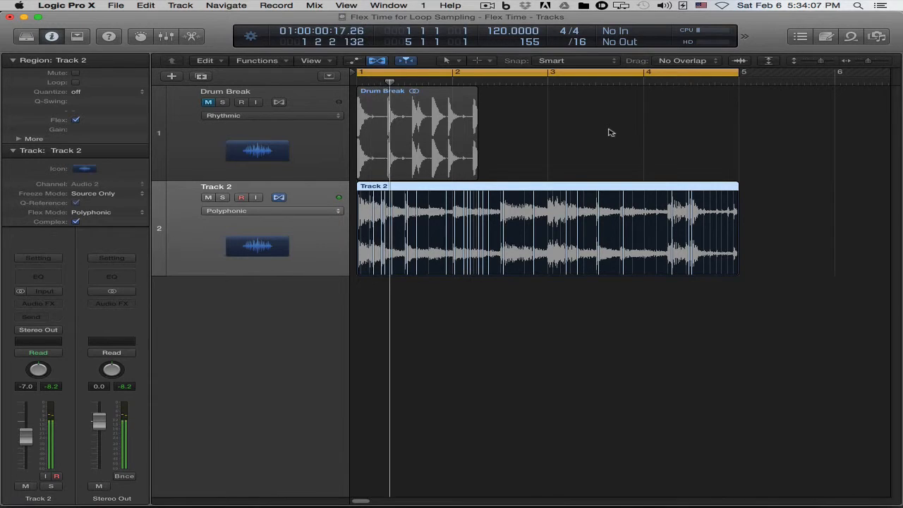
pyautogui.press('space')
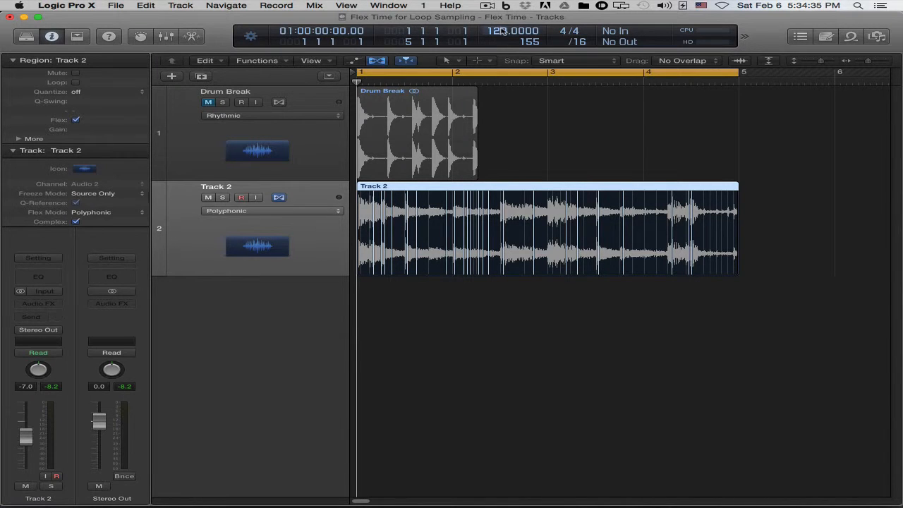
# Check the track tempos in the project's Note Pad and set the project tempo to 68 BPM.
pyautogui.click(825, 36)
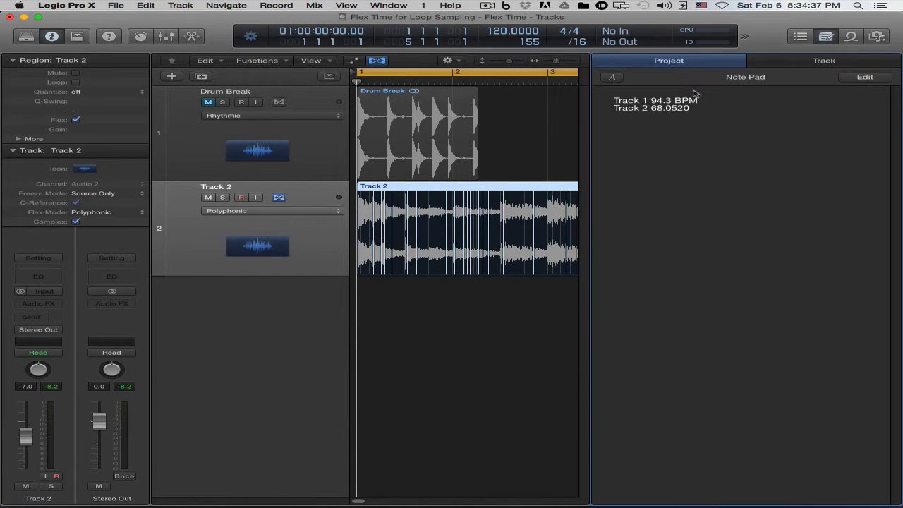
pyautogui.click(827, 36)
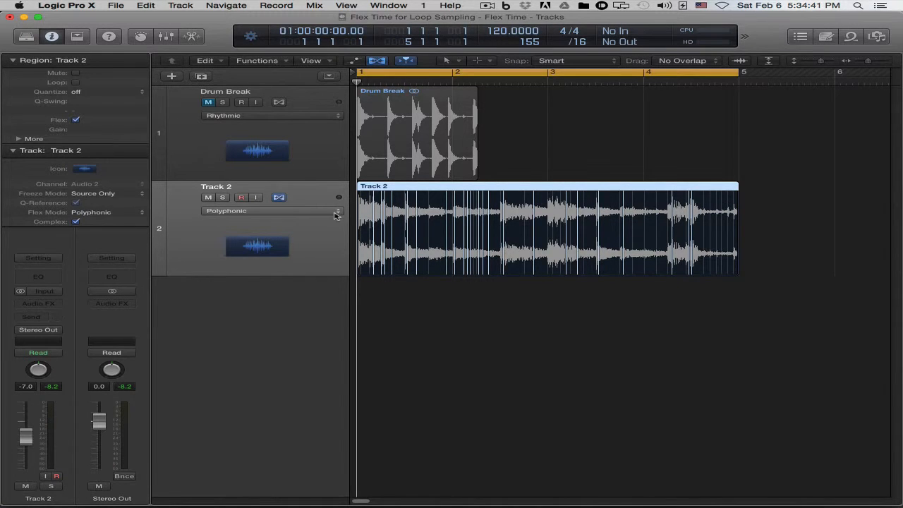
pyautogui.doubleClick(513, 31)
pyautogui.write('68')
pyautogui.press('Return')
# Shorten both the Track 2 region and the cycle range to end at bar 3, play the result and return to the start.
pyautogui.moveTo(738, 188); pyautogui.dragTo(551, 189)
pyautogui.moveTo(739, 73); pyautogui.dragTo(548, 76)
pyautogui.press('space')
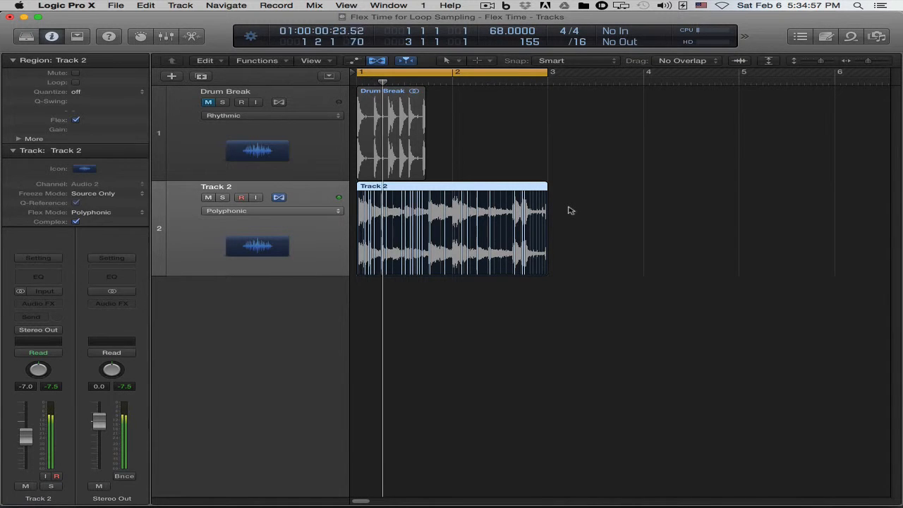
pyautogui.press('space')
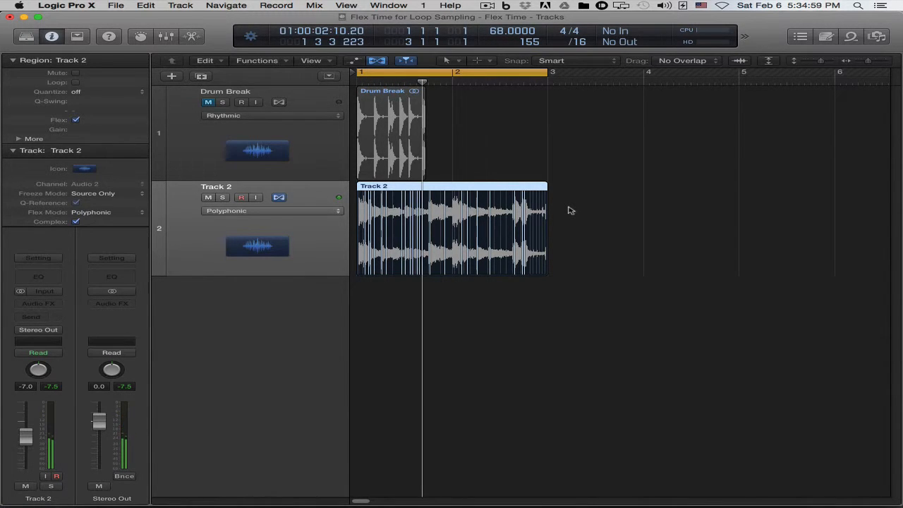
pyautogui.press('Return')
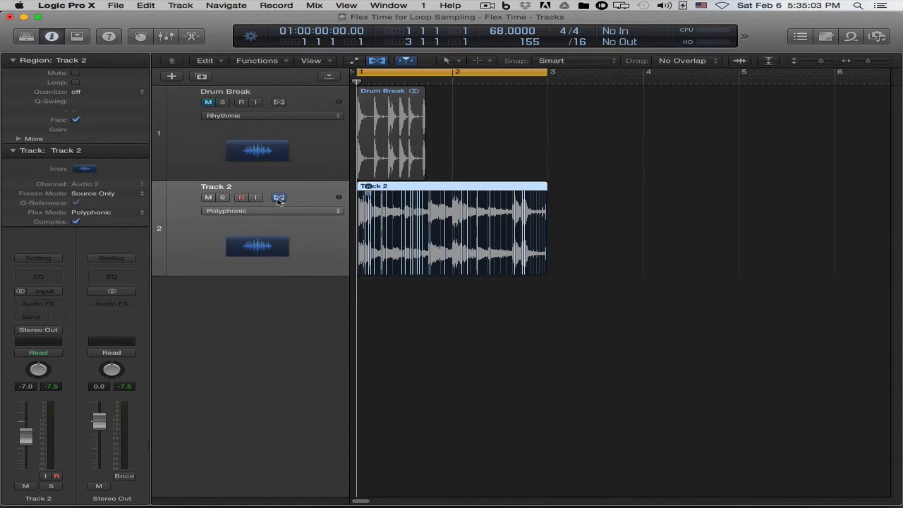
# Turn off flex for Track 2.
pyautogui.click(279, 198)
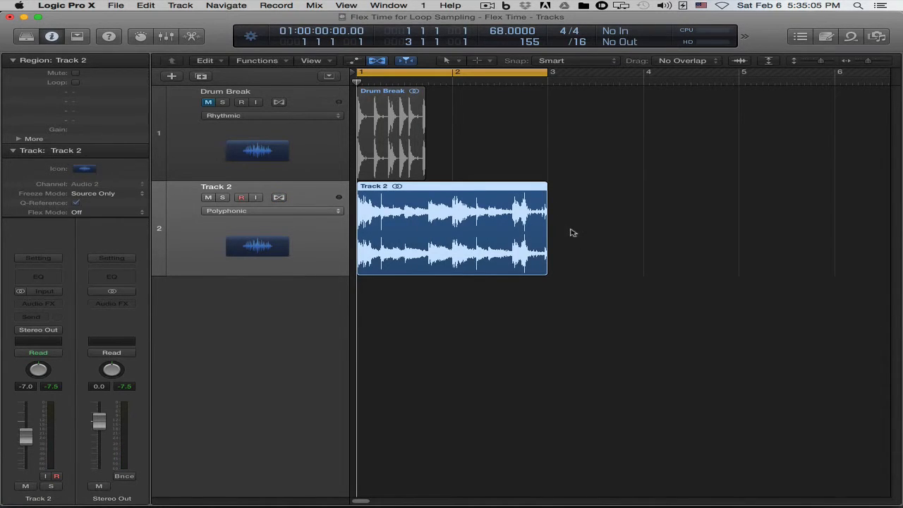